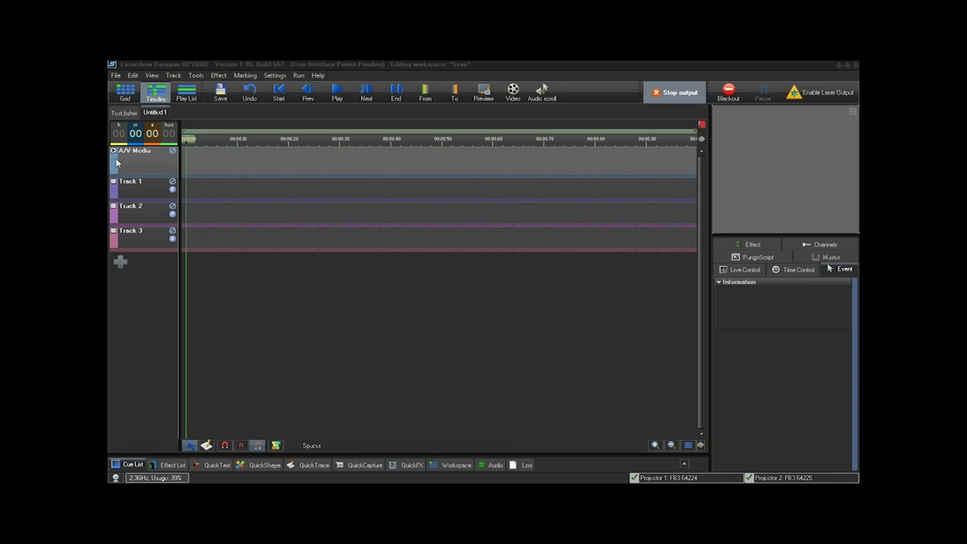
Step: Import Beyond2.wav onto the A/V Media track and move the clip to the start of the timeline
double_click(231, 165)
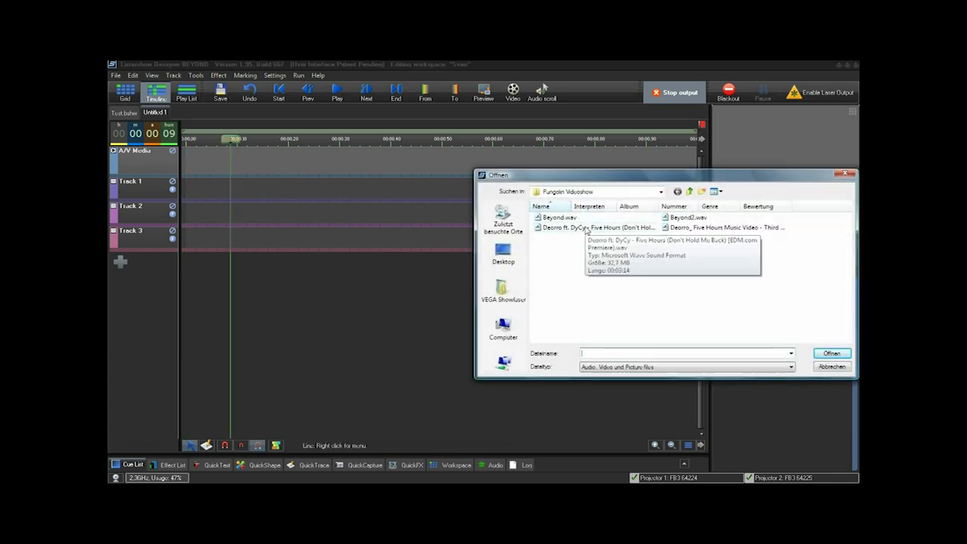
double_click(687, 218)
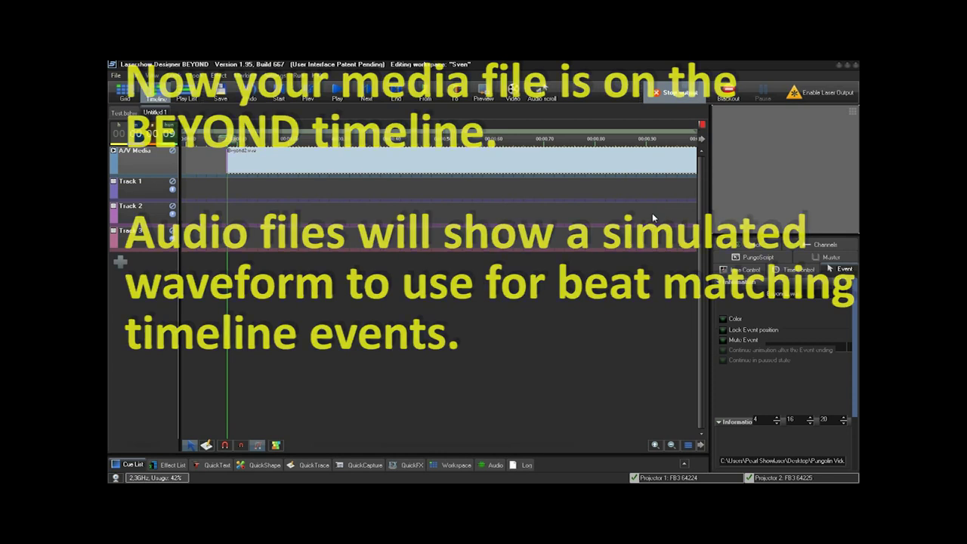
drag(260, 162, 196, 159)
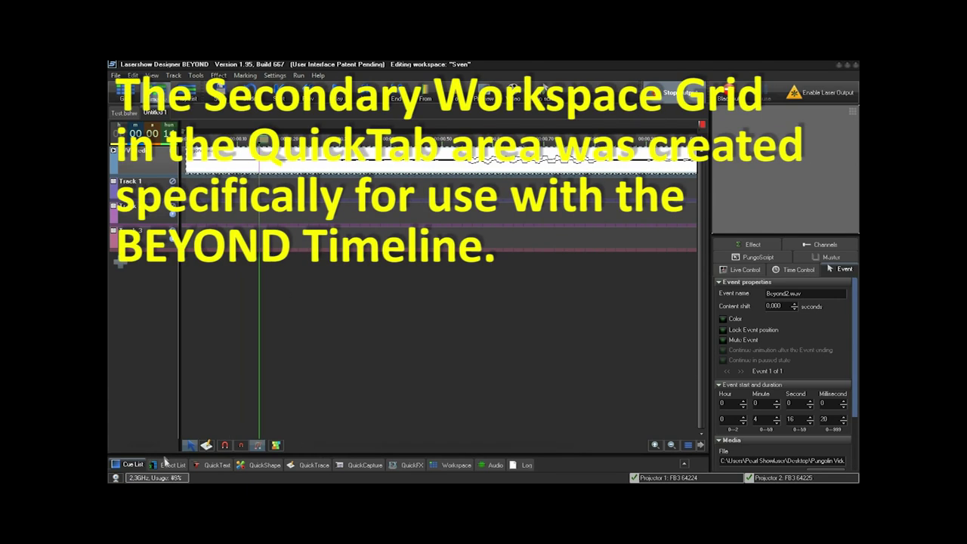
Step: Expand the QuickTab area and show the Sven2 page of the secondary workspace grid
click(682, 464)
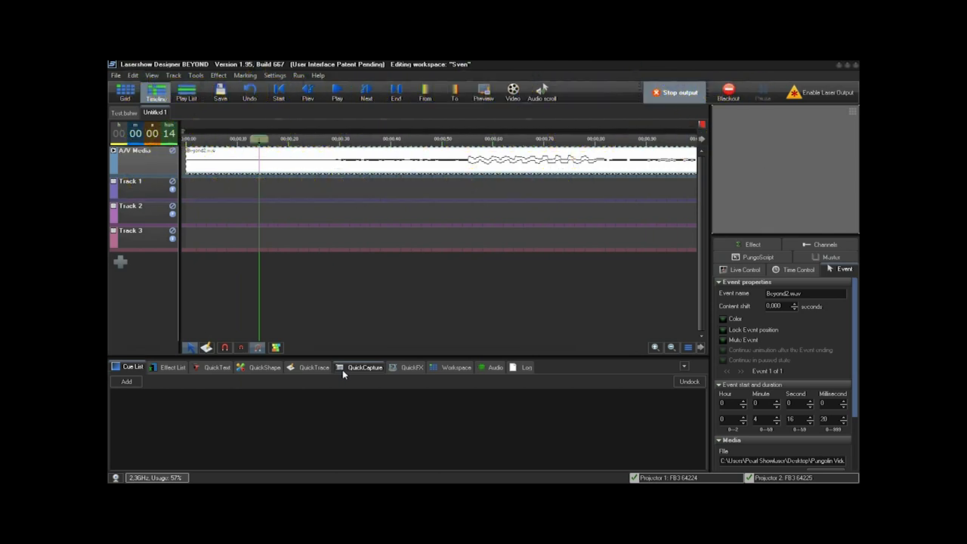
click(440, 368)
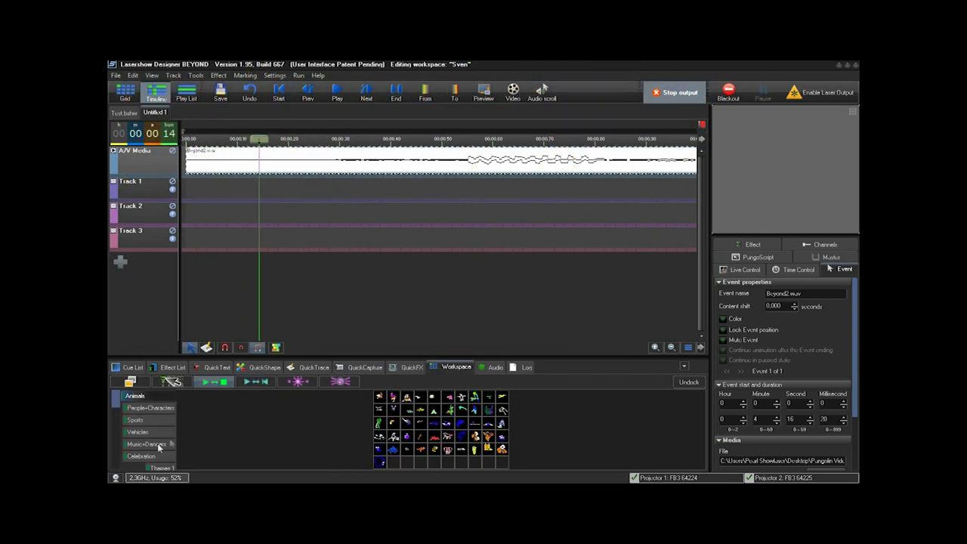
drag(115, 406, 118, 475)
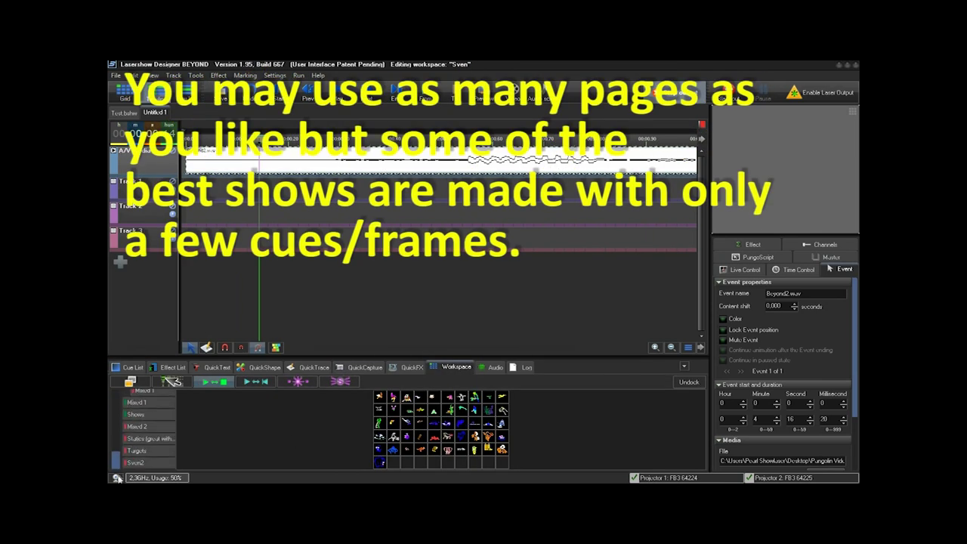
click(138, 463)
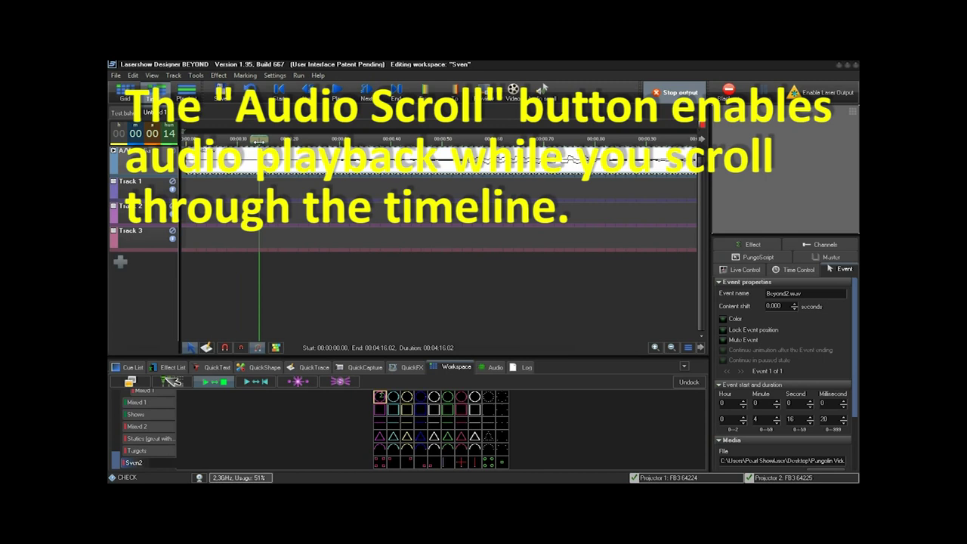
Step: Enable Audio Scroll and scrub through the first minute of the Beyond2.wav waveform
click(538, 93)
drag(258, 140, 178, 131)
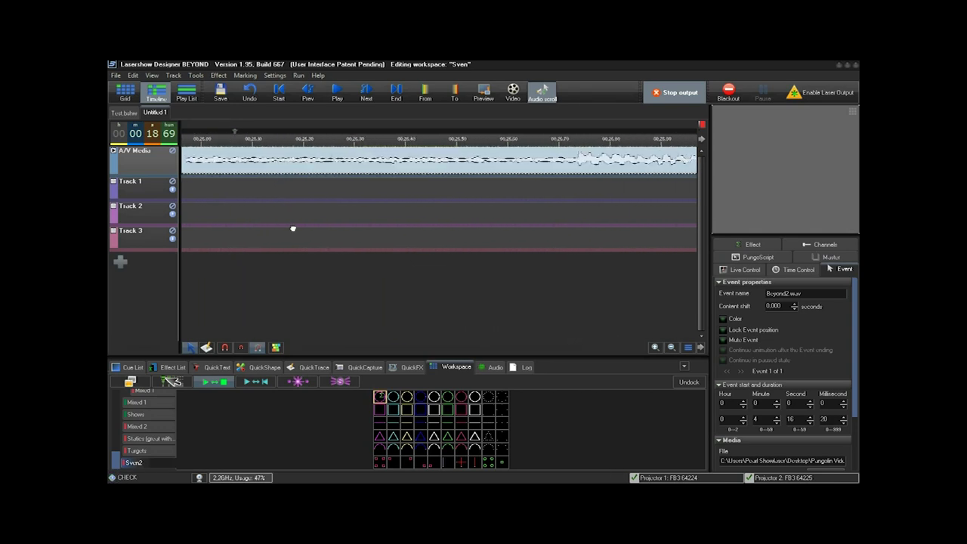
drag(292, 252, 275, 62)
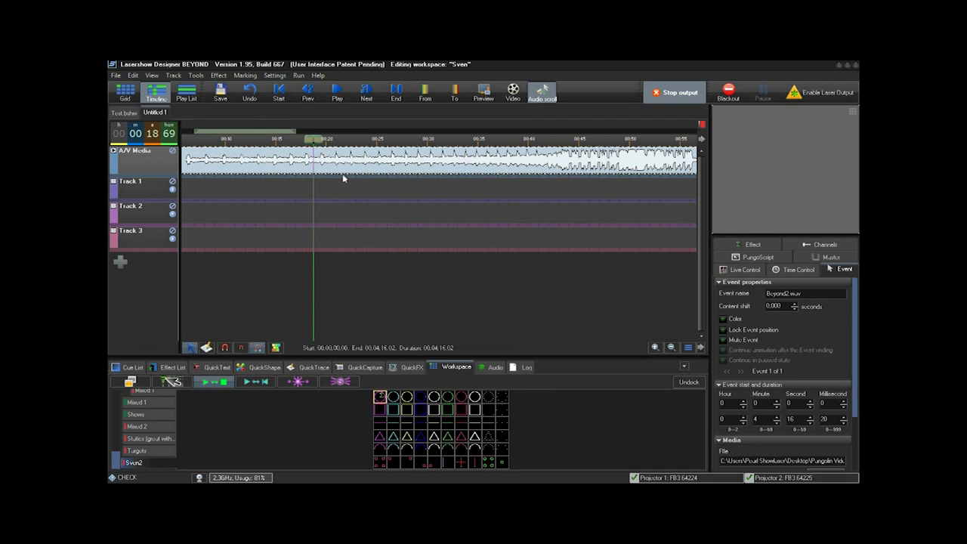
drag(373, 142, 370, 66)
click(658, 141)
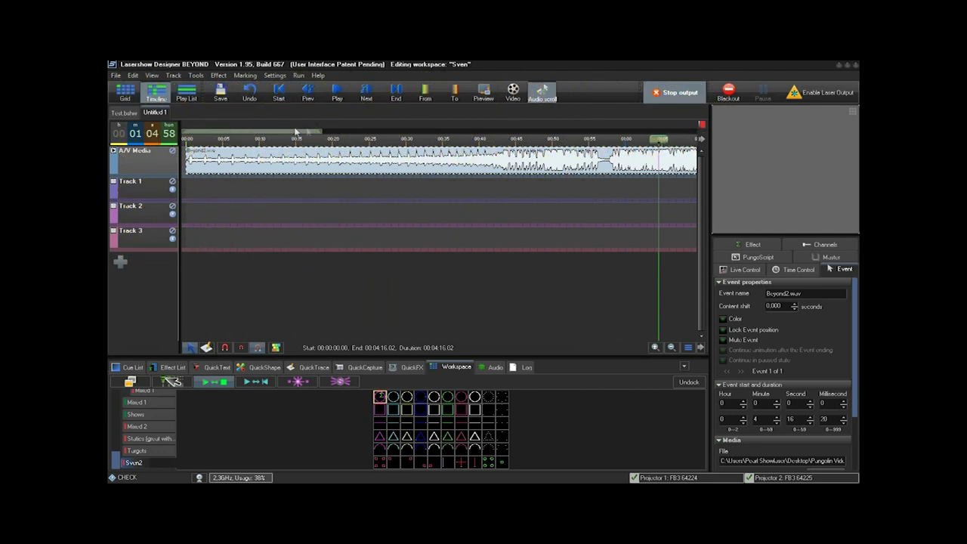
Step: Locate the beat after the quiet passage in the waveform and place the timeline cursor on it at 00:58.37
drag(281, 133, 312, 133)
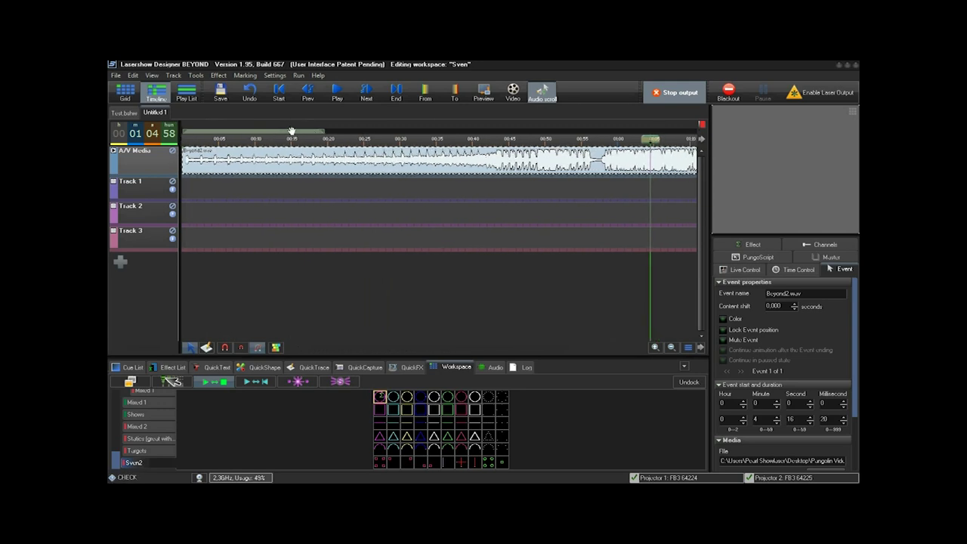
drag(268, 133, 340, 131)
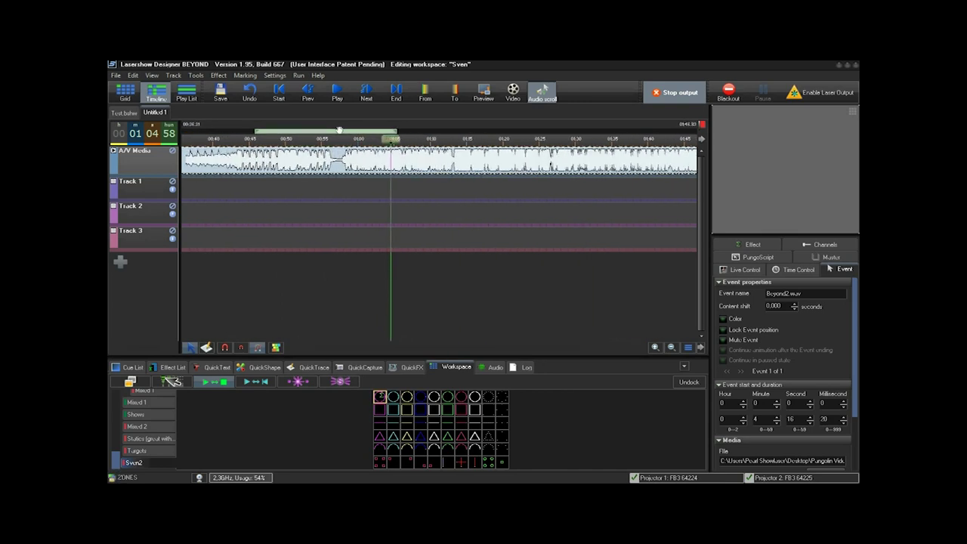
click(343, 141)
scroll(355, 154, up, 8)
scroll(354, 154, down, 4)
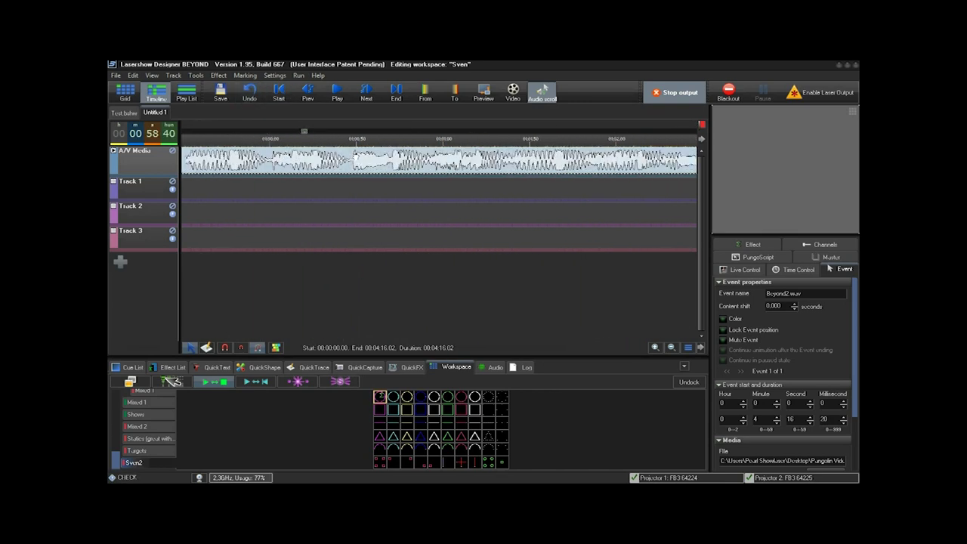
scroll(355, 154, down, 4)
scroll(368, 154, up, 4)
click(373, 139)
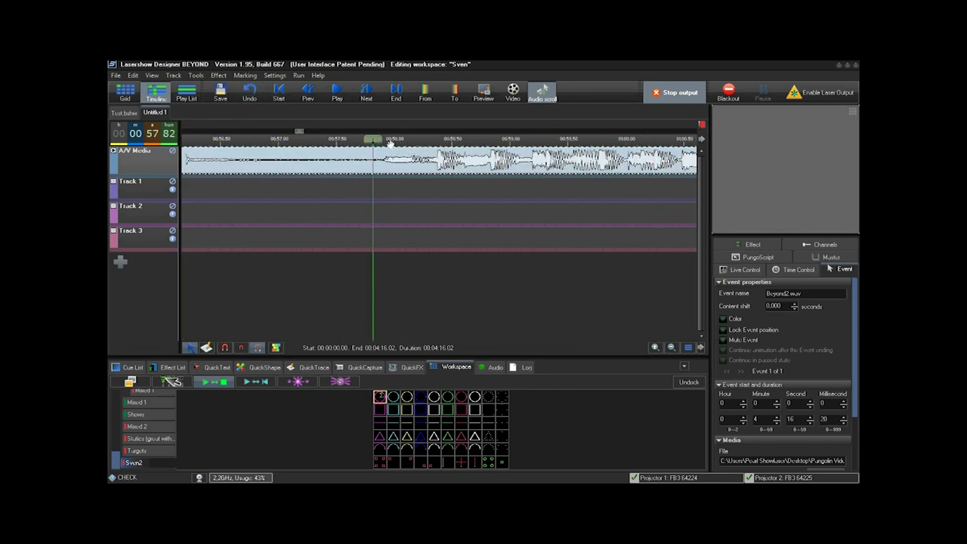
drag(375, 139, 440, 136)
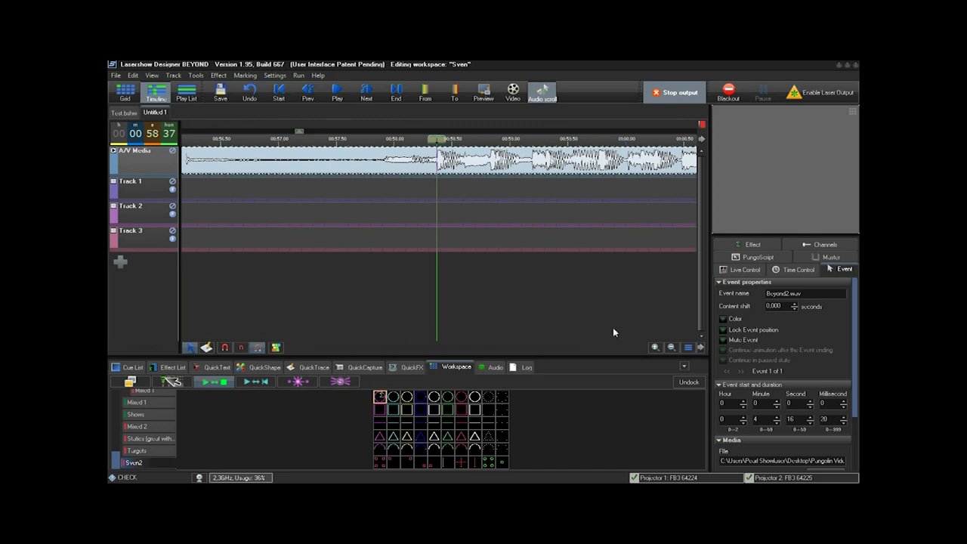
Step: Place the white triangle cue on Track 1 from 00:58.37, about 0.94 seconds long, and expand the track's effect rows
click(478, 441)
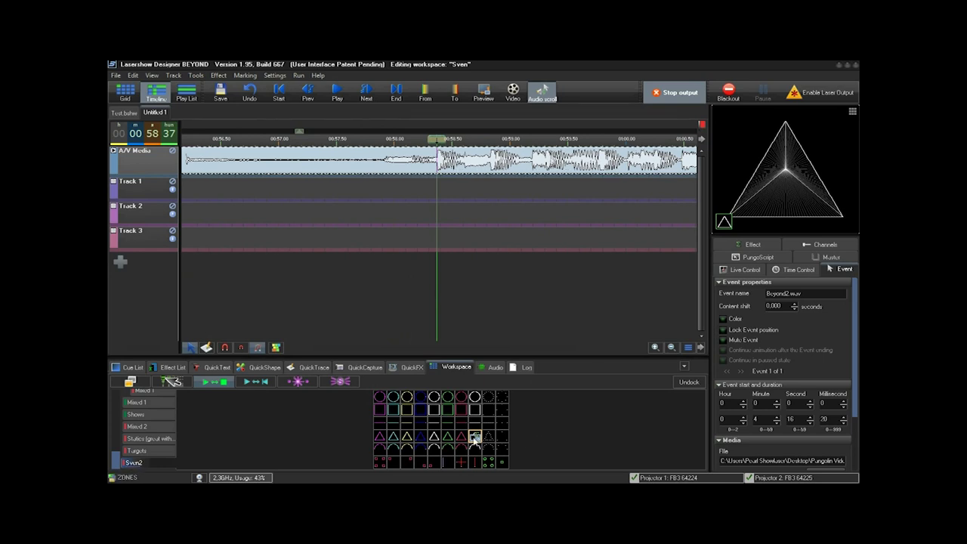
drag(475, 438, 496, 187)
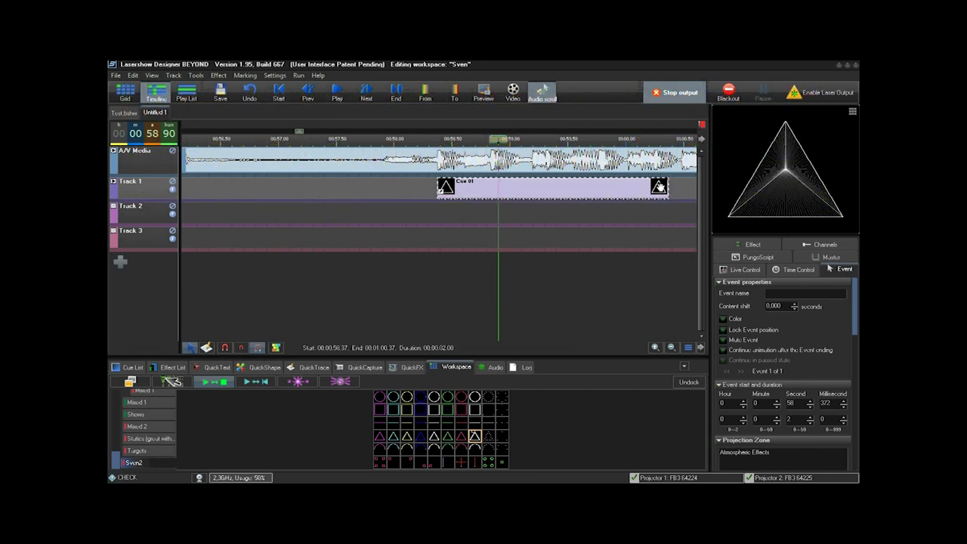
drag(666, 185, 544, 185)
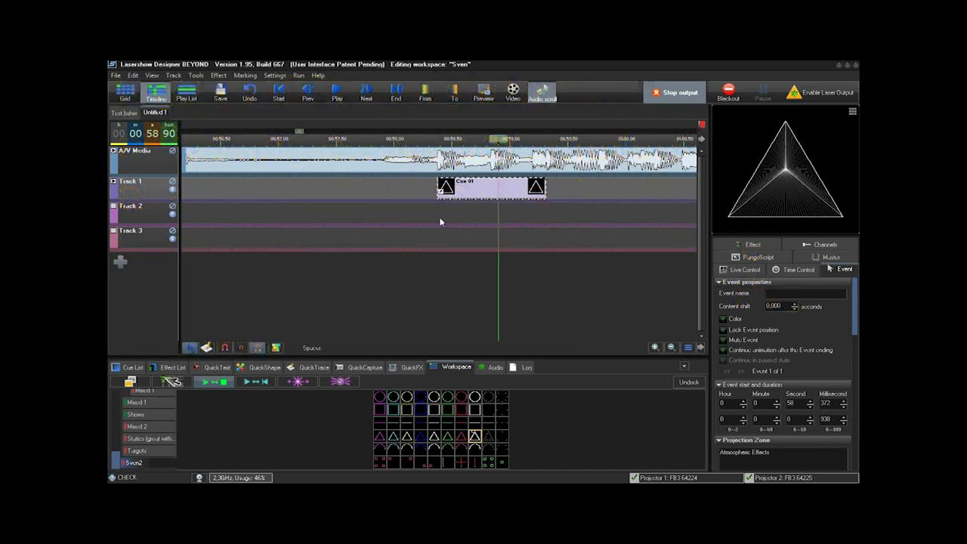
click(113, 181)
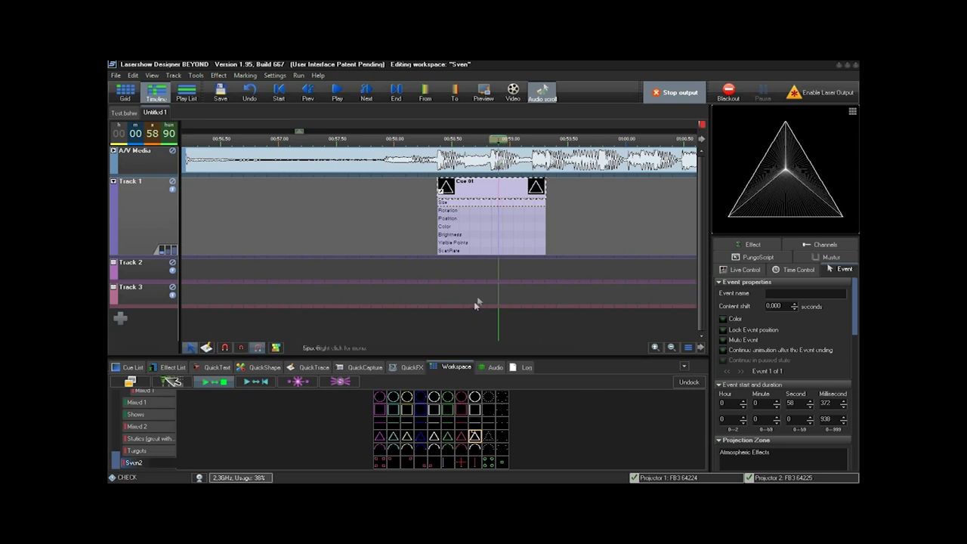
Step: Place the dots cue on Track 2 at the second beat, about 00:58.83, and shorten it to end with the triangle event
drag(503, 437, 518, 272)
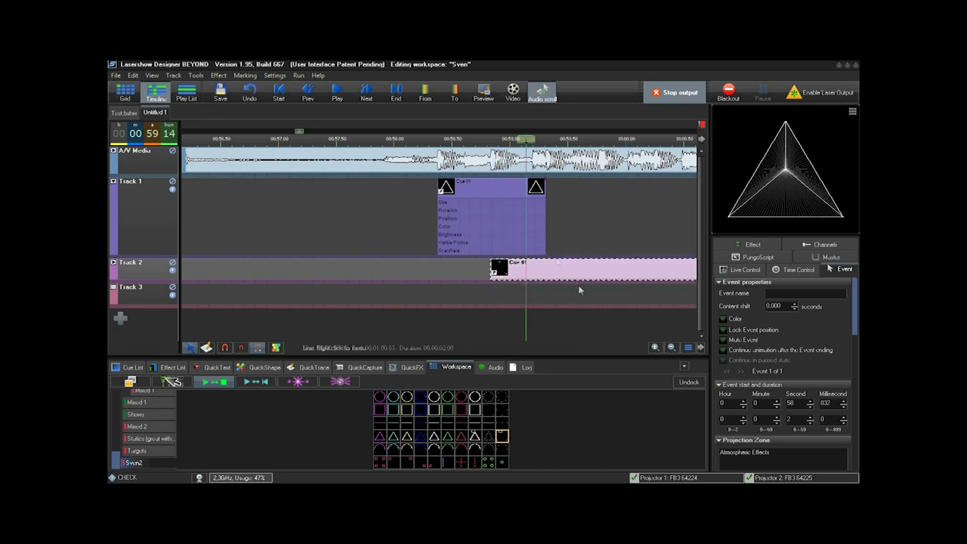
drag(299, 130, 301, 131)
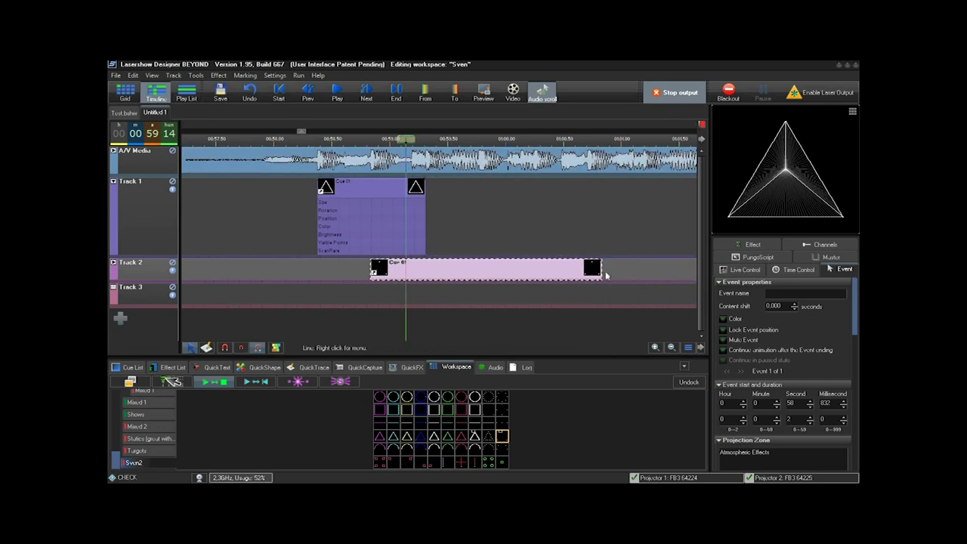
drag(597, 269, 426, 269)
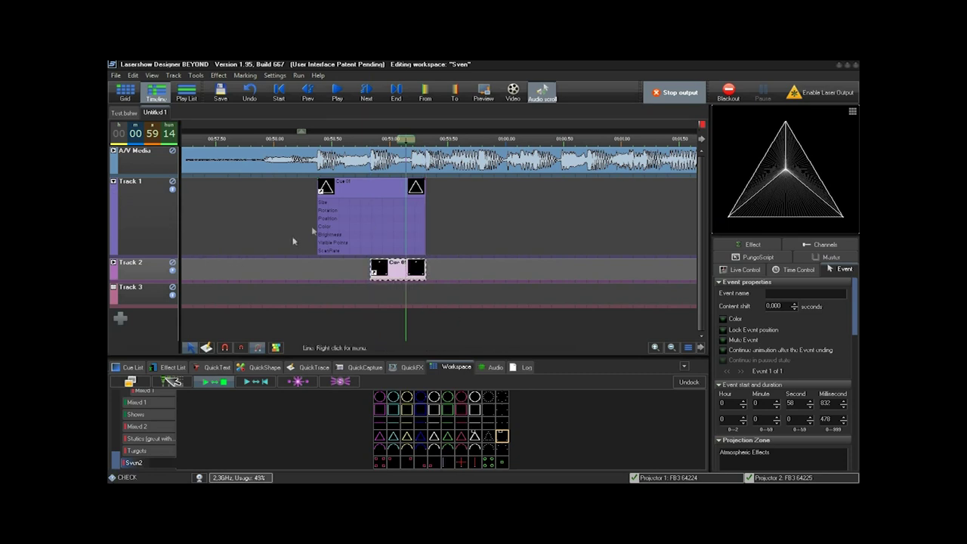
Step: Add a Color effect to the triangle event on Track 1
click(367, 188)
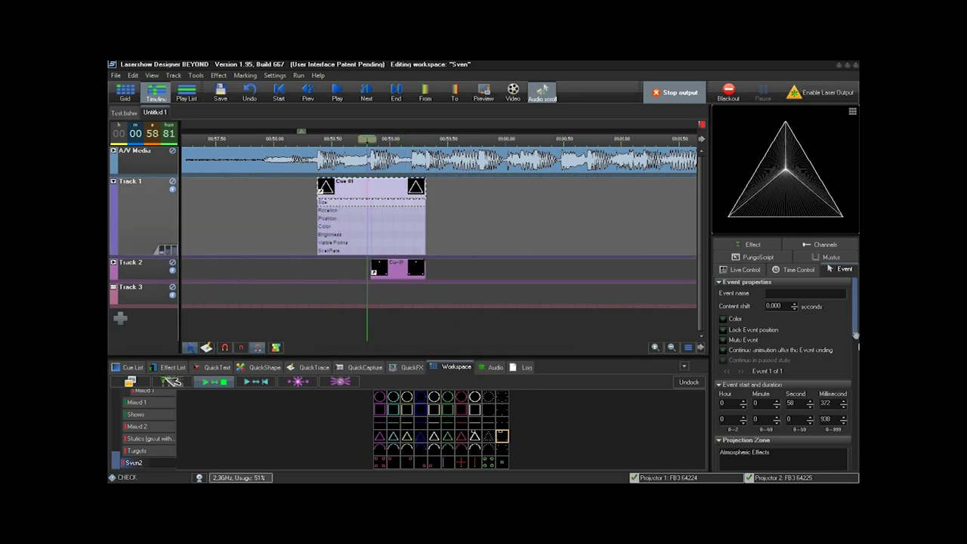
click(752, 244)
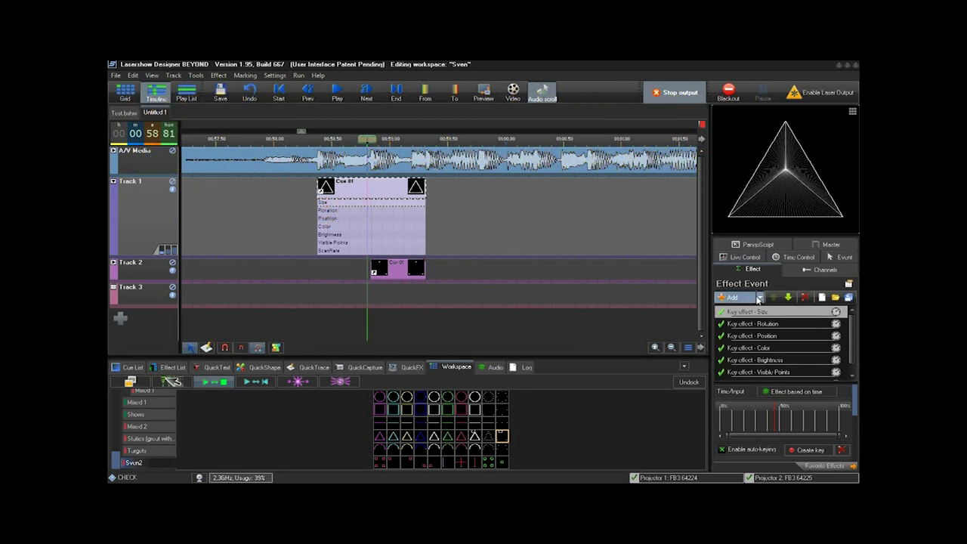
click(759, 298)
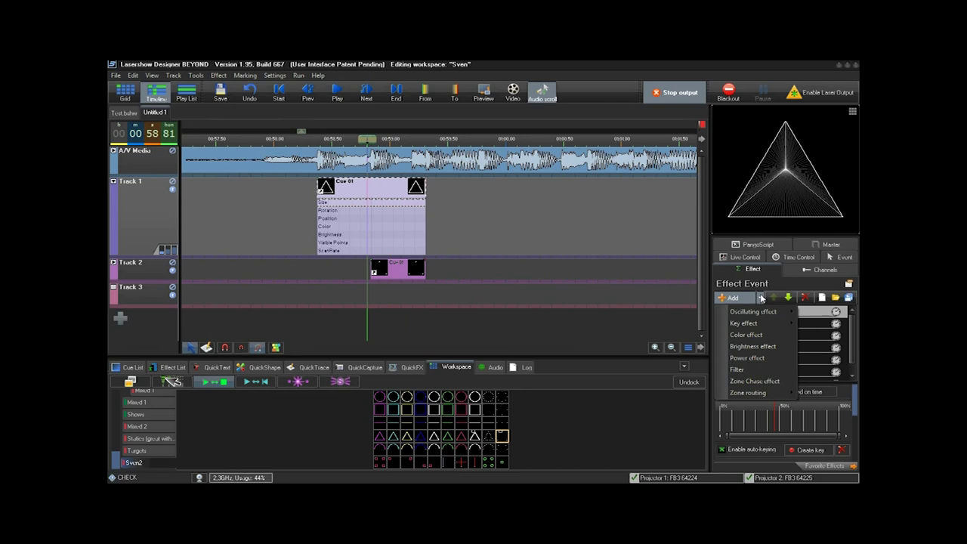
click(753, 337)
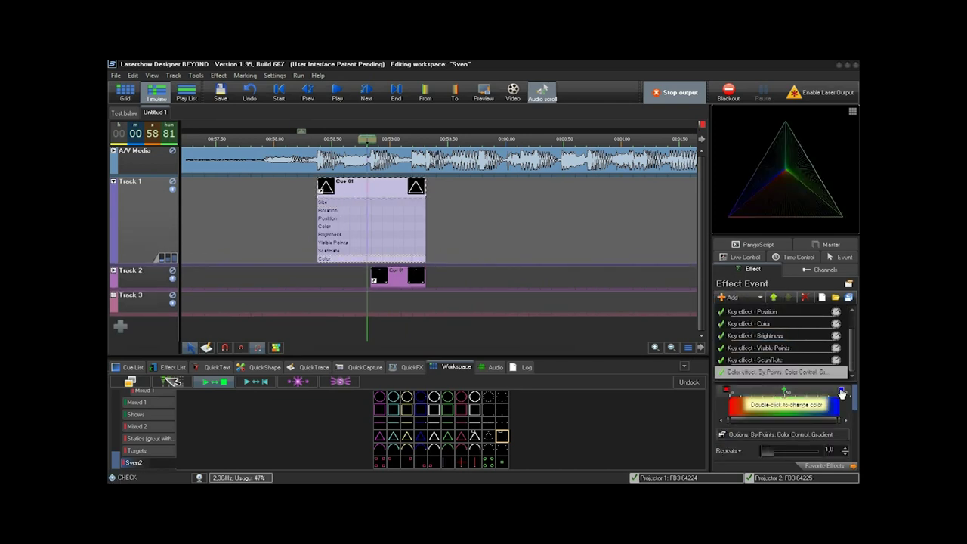
Step: Recolor the effect's gradient with dark blue (000080) at both ends and light blue in the middle
double_click(842, 392)
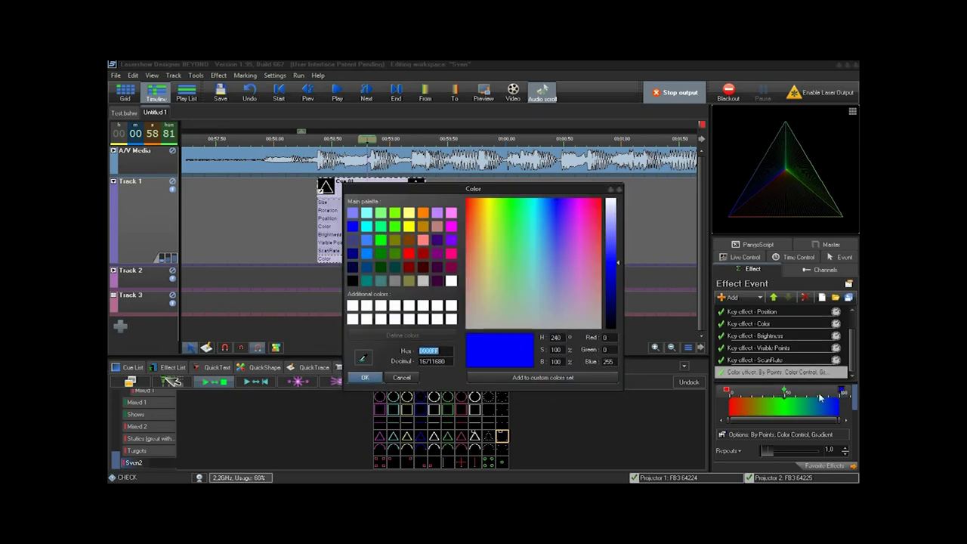
click(353, 255)
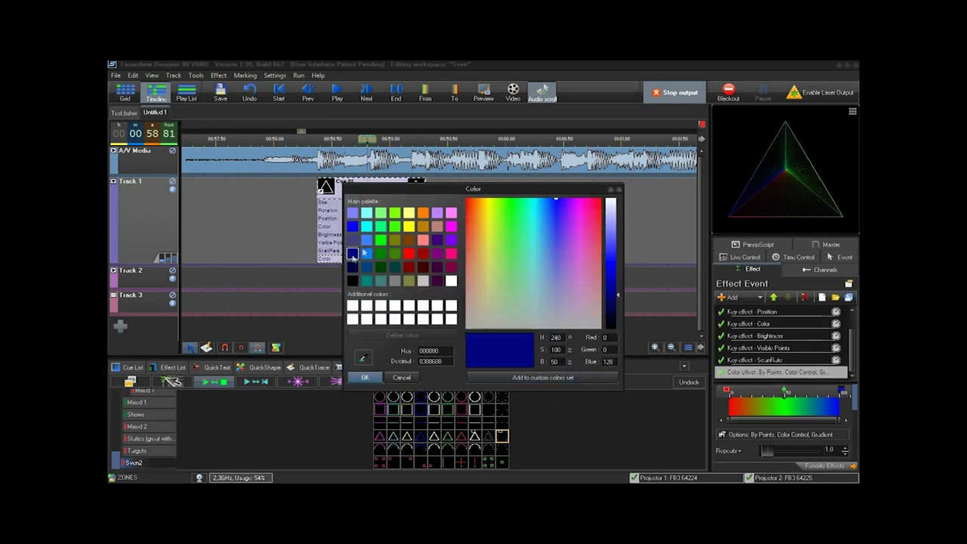
click(364, 378)
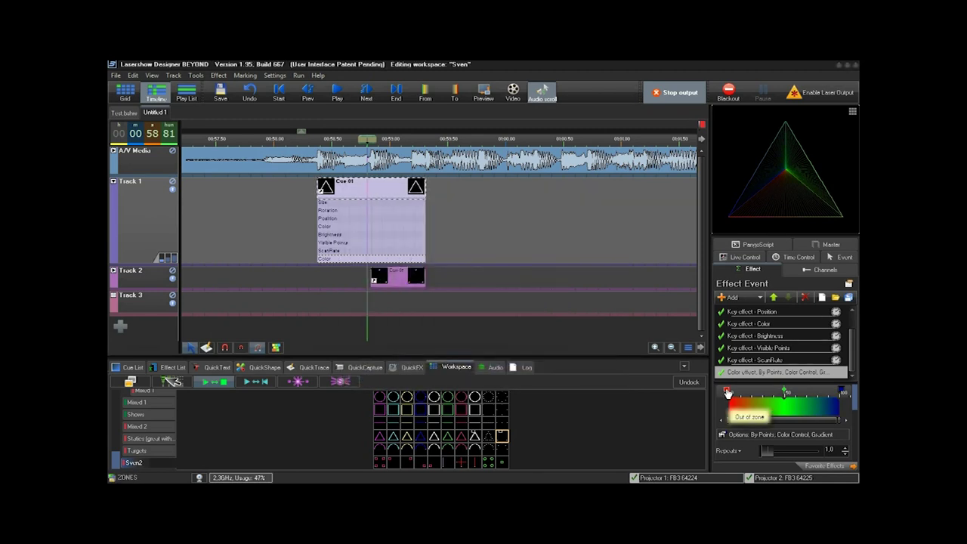
double_click(726, 391)
click(352, 253)
click(363, 379)
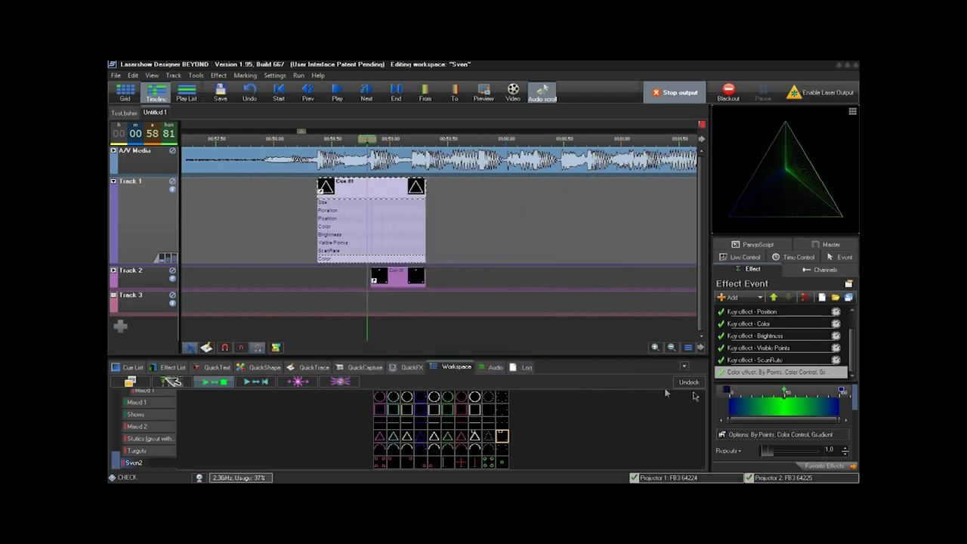
double_click(784, 392)
click(353, 214)
click(362, 378)
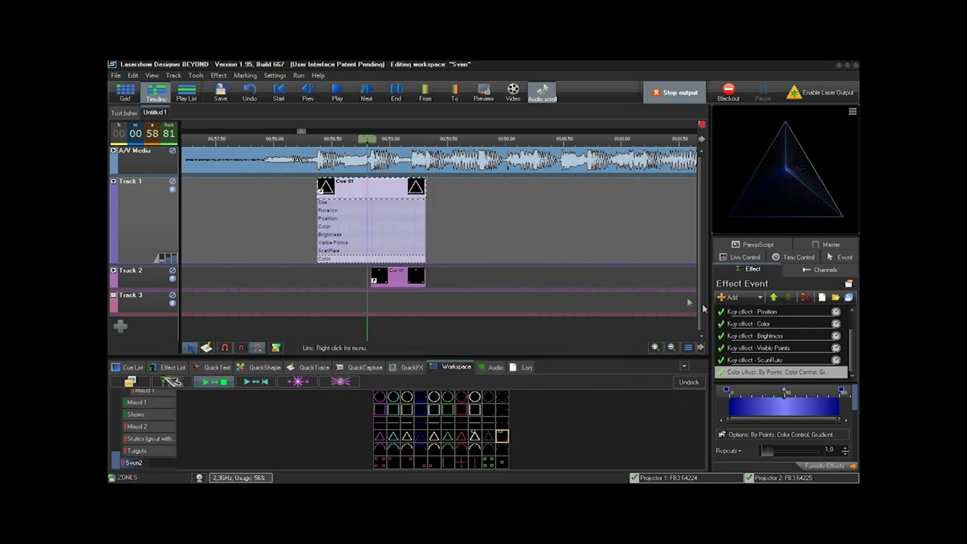
Step: Set the color effect's repeats to 3.0 and scrub through the event to preview it
drag(855, 395, 855, 414)
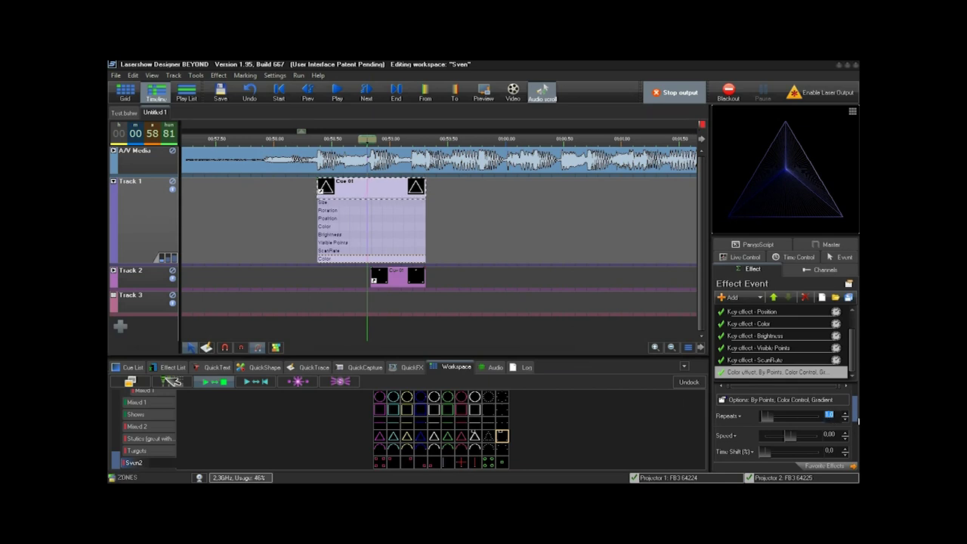
key(Return)
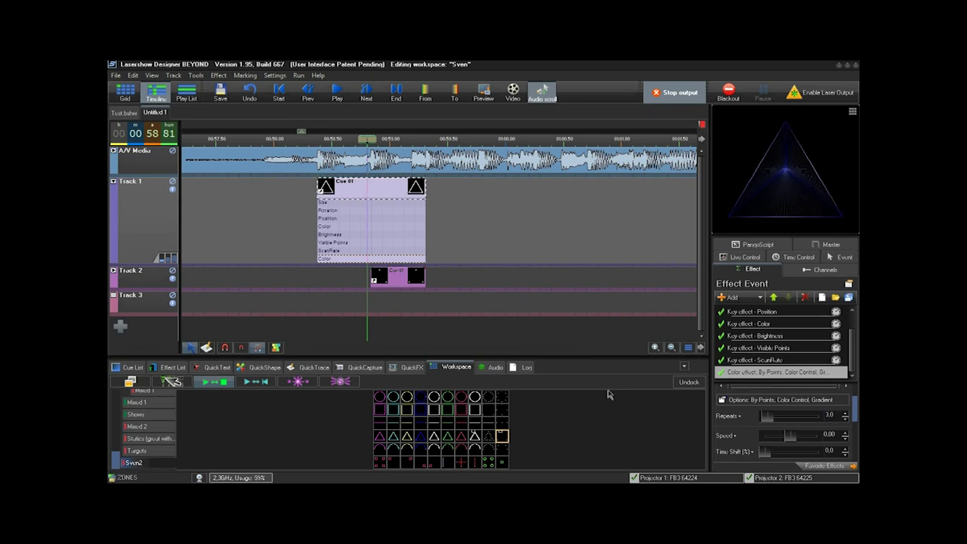
drag(366, 138, 394, 134)
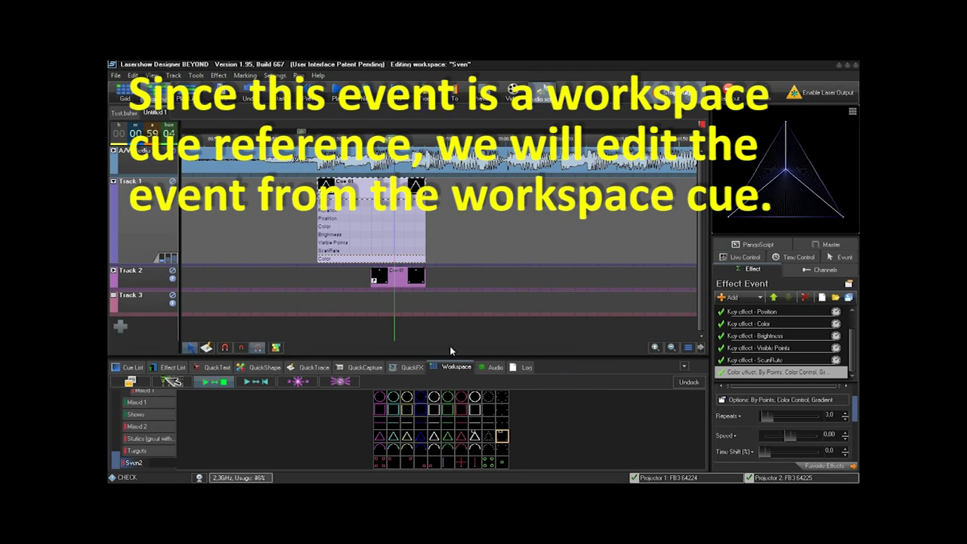
Step: Edit the shape of the white triangle workspace cue, setting its size to 102
click(475, 438)
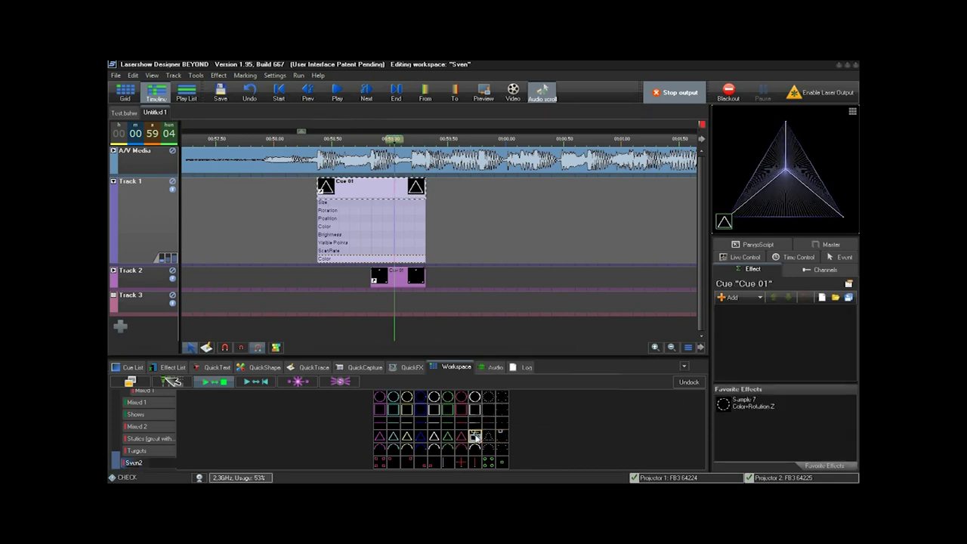
right_click(474, 437)
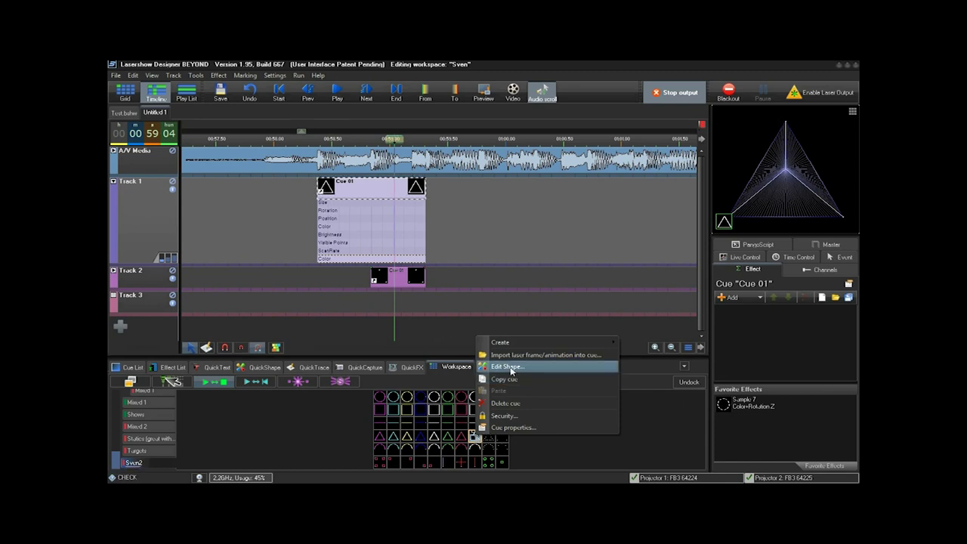
click(510, 368)
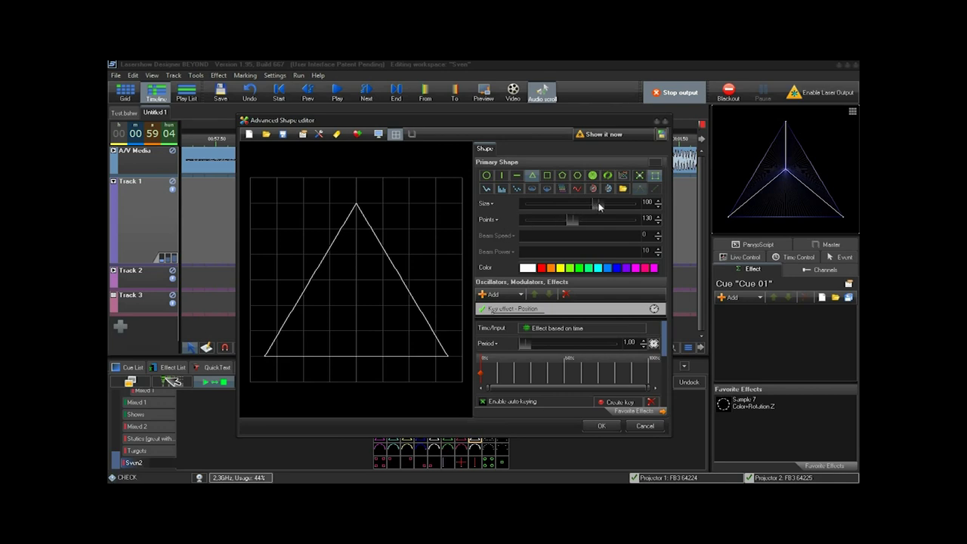
drag(598, 202, 600, 204)
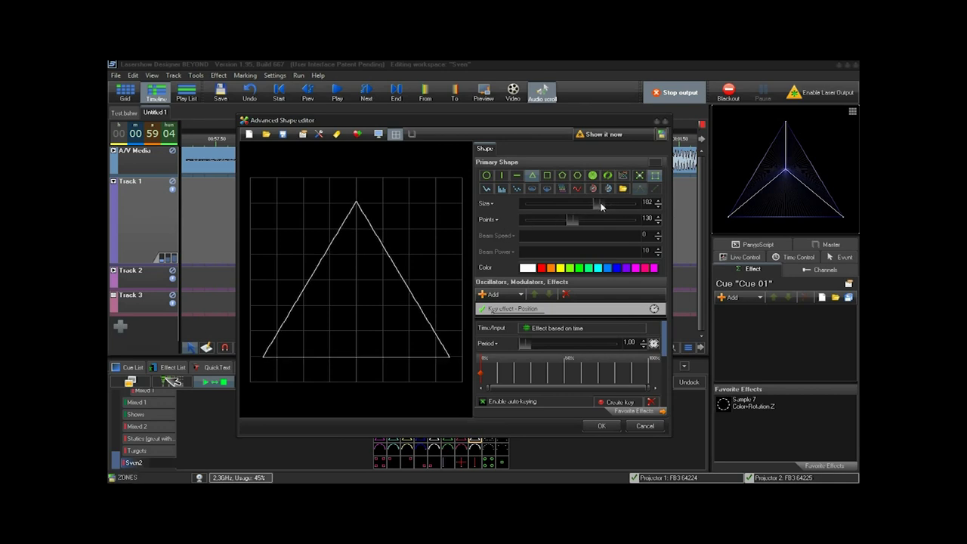
click(602, 425)
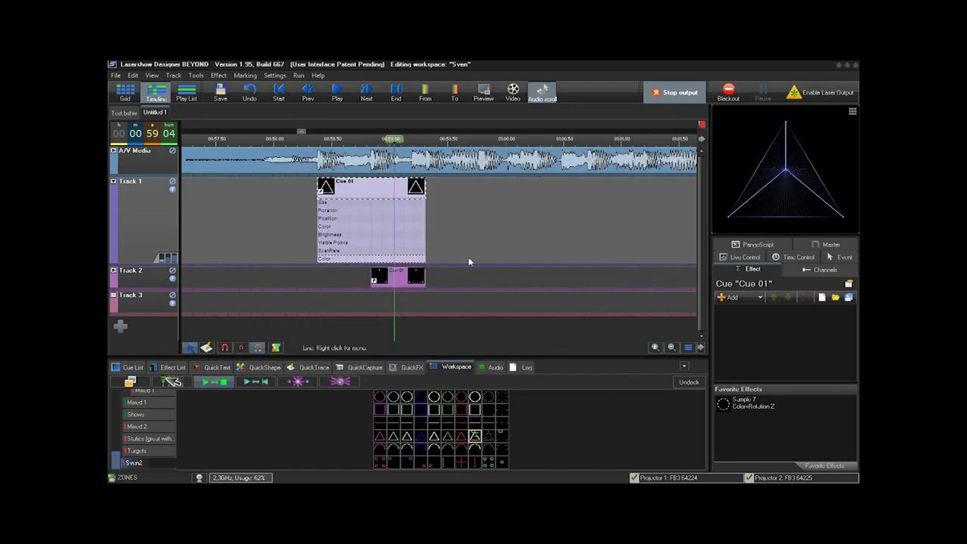
Step: Add a Size key with X, Y and Z at 10 to the triangle event on Track 1 and move it to the event's start
drag(387, 137, 279, 139)
scroll(334, 217, up, 2)
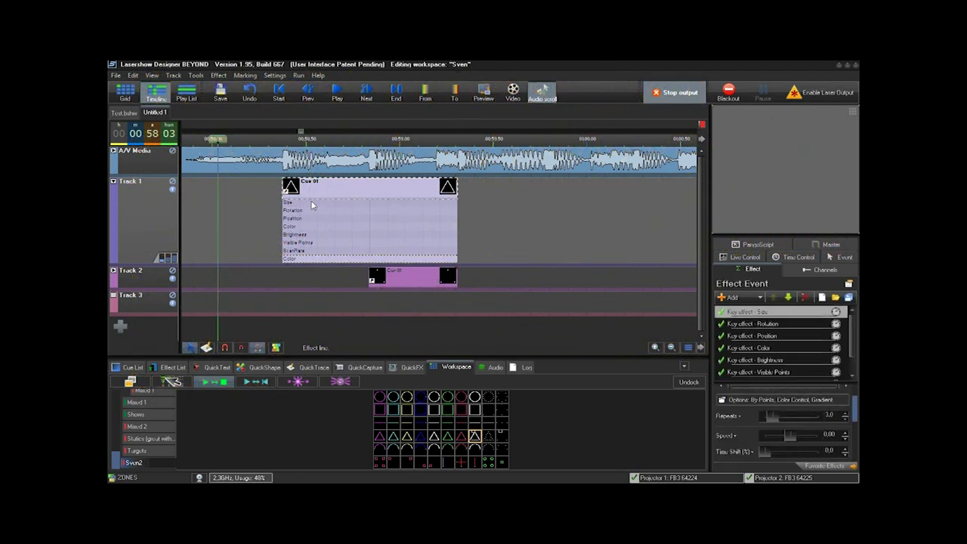
double_click(312, 204)
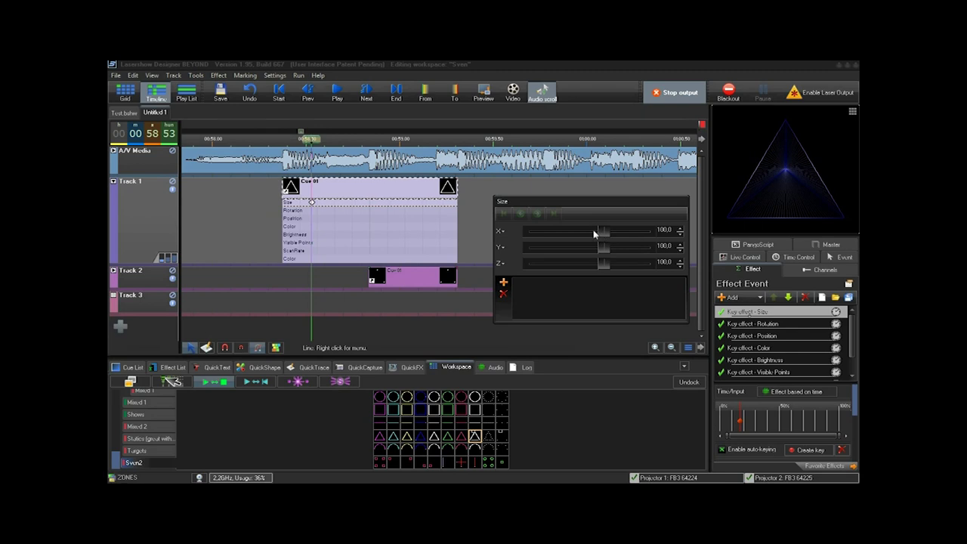
double_click(664, 230)
text(10)
key(Tab)
text(10)
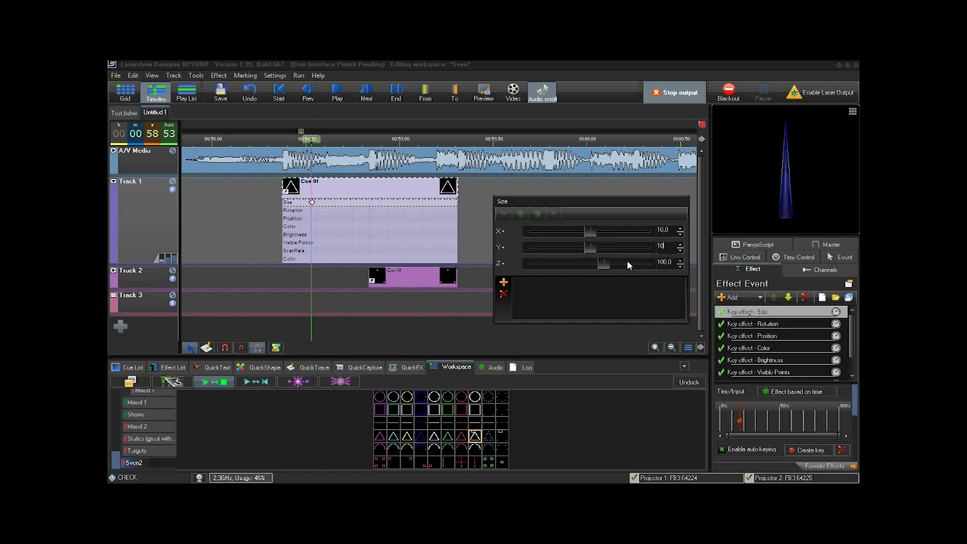
key(Tab)
text(10)
key(Return)
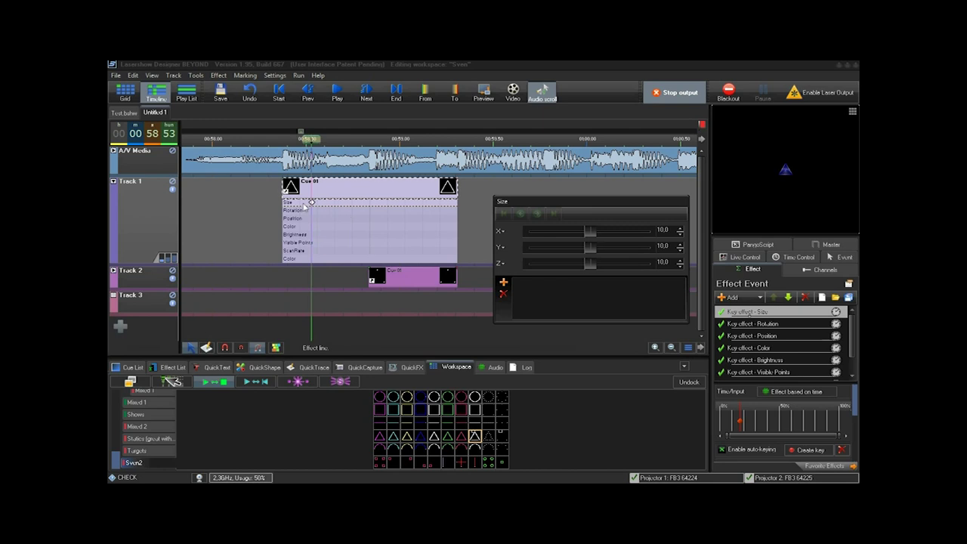
drag(311, 202, 282, 203)
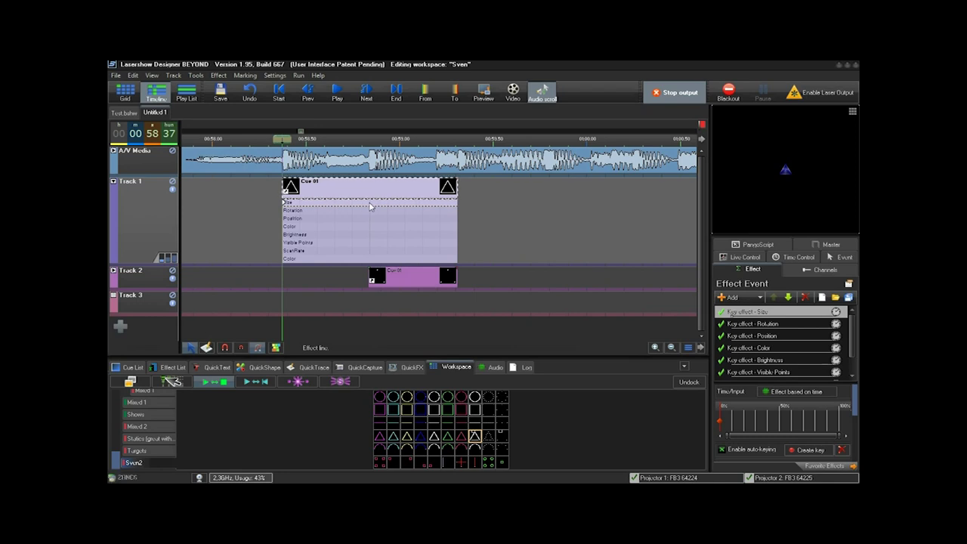
Step: Disable auto-keying and create a second Size key at the 50% point of the triangle event
click(781, 425)
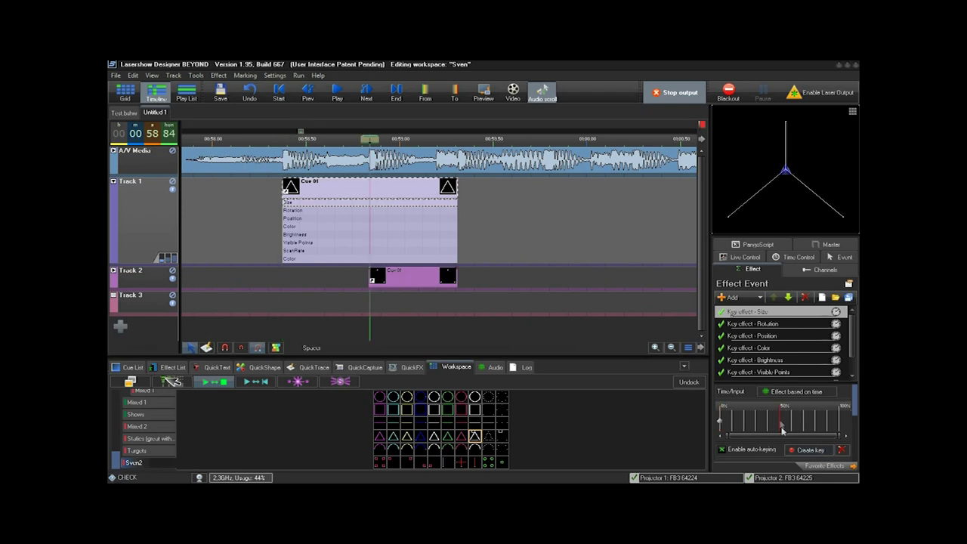
click(753, 452)
click(810, 450)
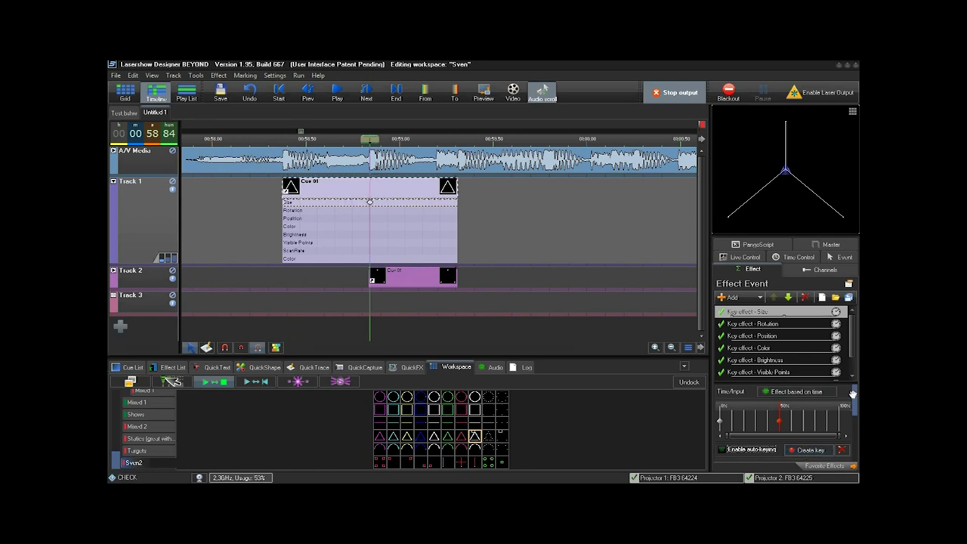
scroll(855, 393, down, 3)
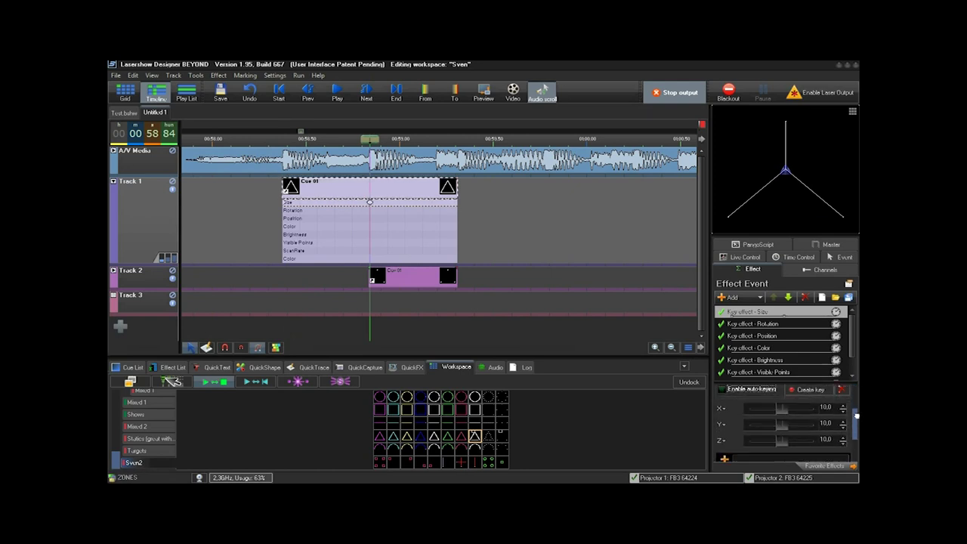
drag(370, 141, 246, 140)
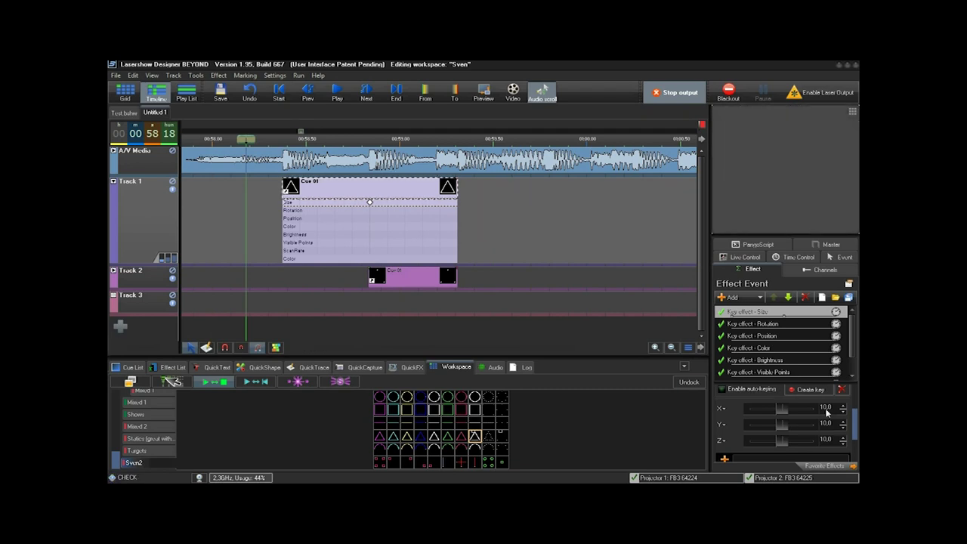
Step: Set the 50% Size key's X, Y and Z values to 100 and scrub through the event to preview the growth
drag(854, 428, 853, 412)
click(780, 398)
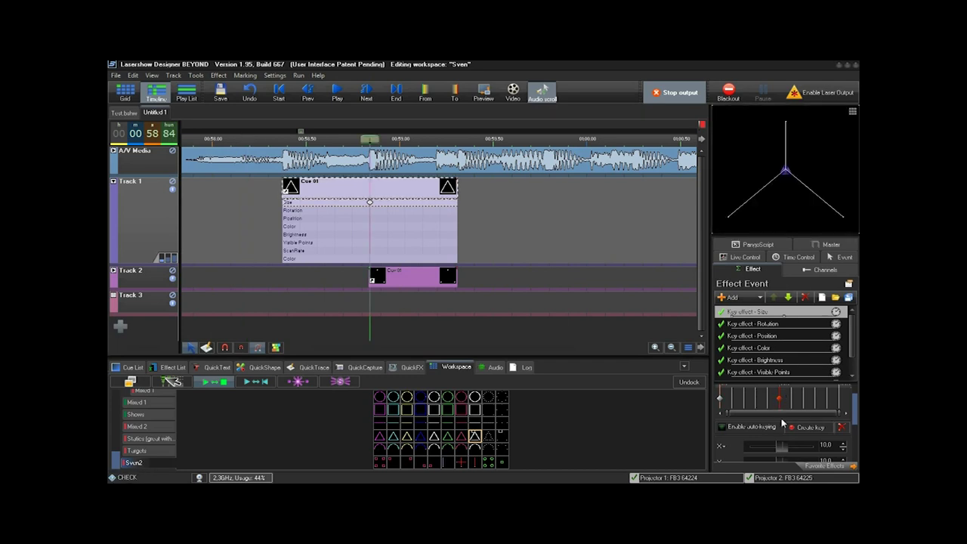
scroll(828, 448, down, 2)
click(826, 410)
text(100)
key(Return)
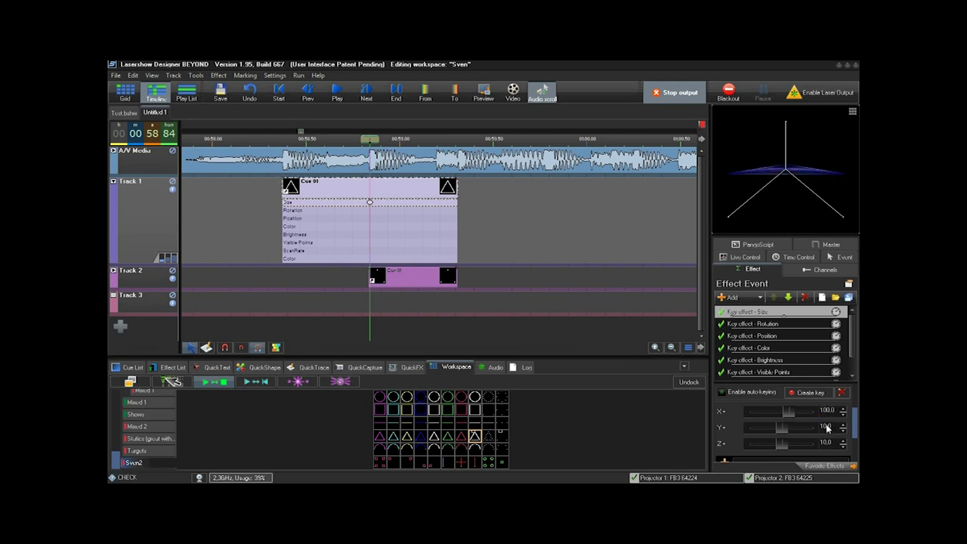
click(827, 427)
text(100)
key(Return)
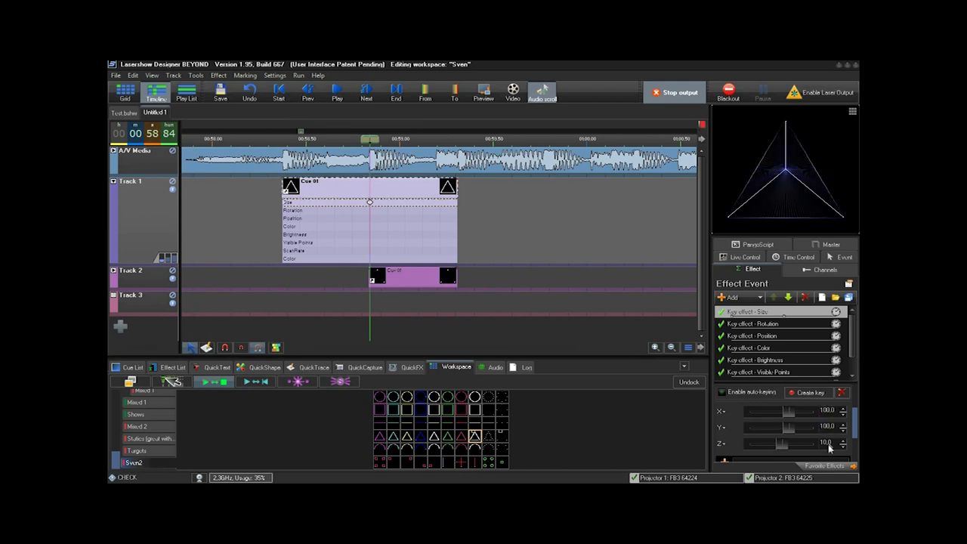
click(826, 442)
text(100)
key(Return)
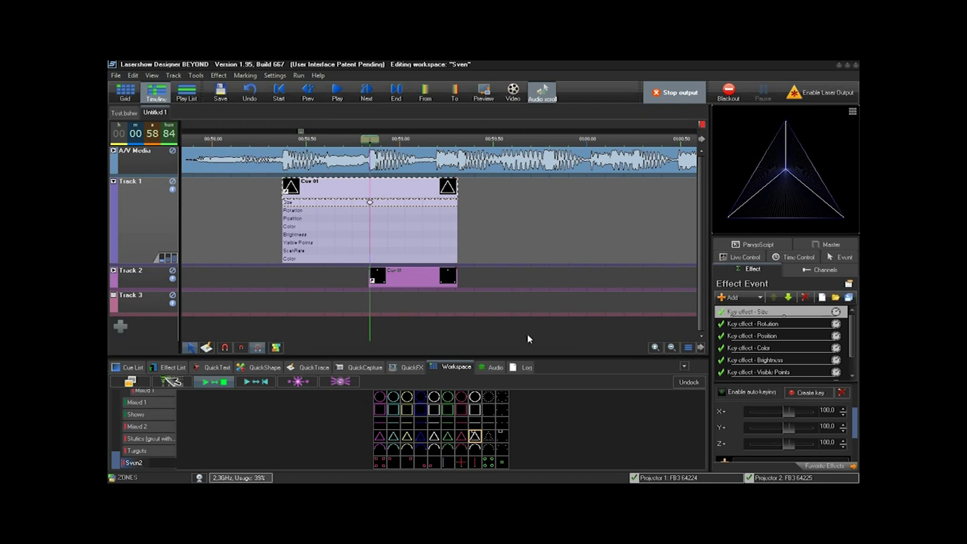
mouse_move(369, 139)
mouse_down()
mouse_move(253, 139)
mouse_move(384, 129)
mouse_up()
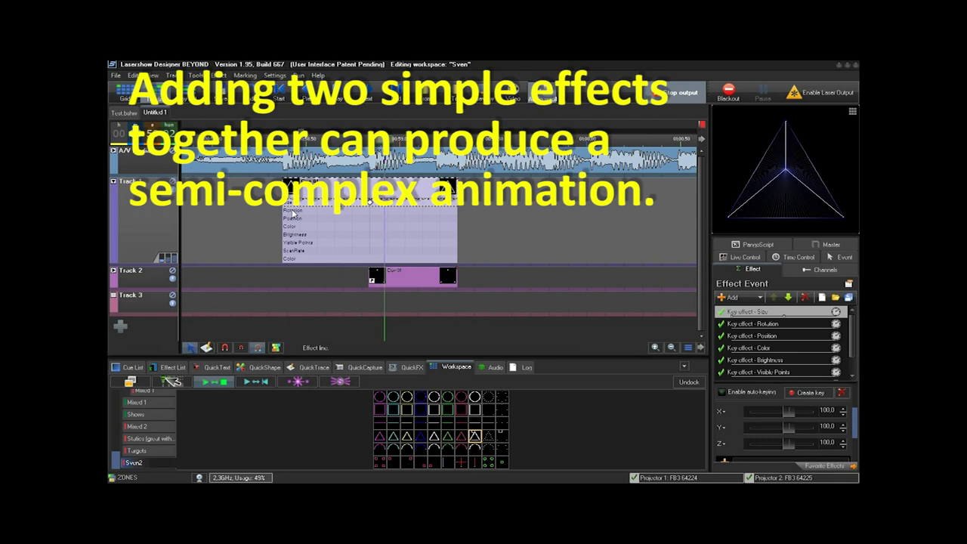
Step: Create a Rotation key at the start of the triangle event and set its Z angle to 180°
click(293, 213)
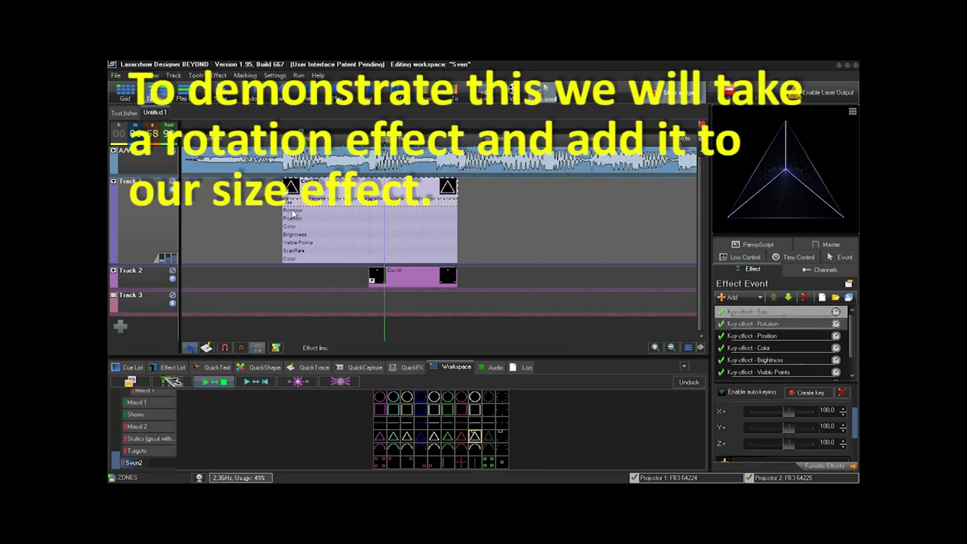
click(755, 324)
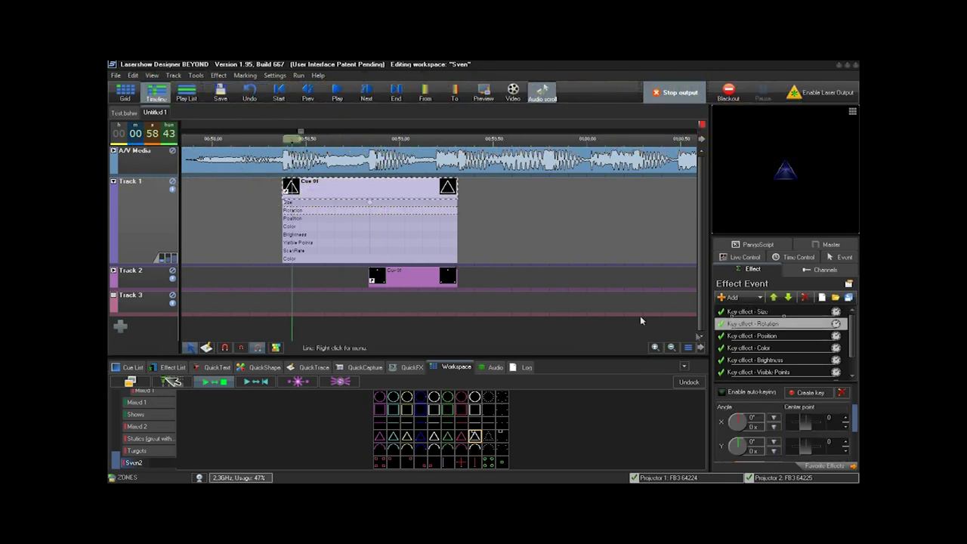
scroll(854, 416, up, 2)
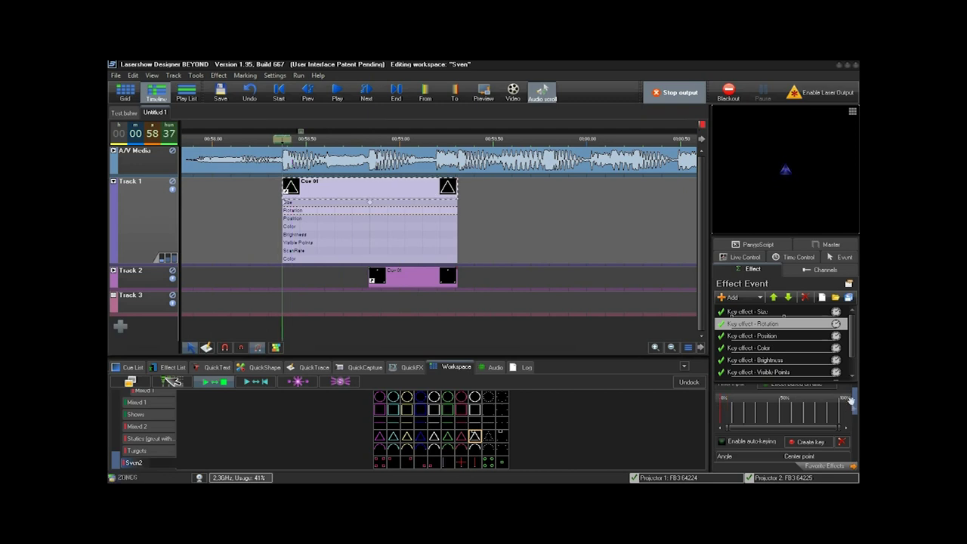
click(812, 443)
scroll(855, 419, down, 3)
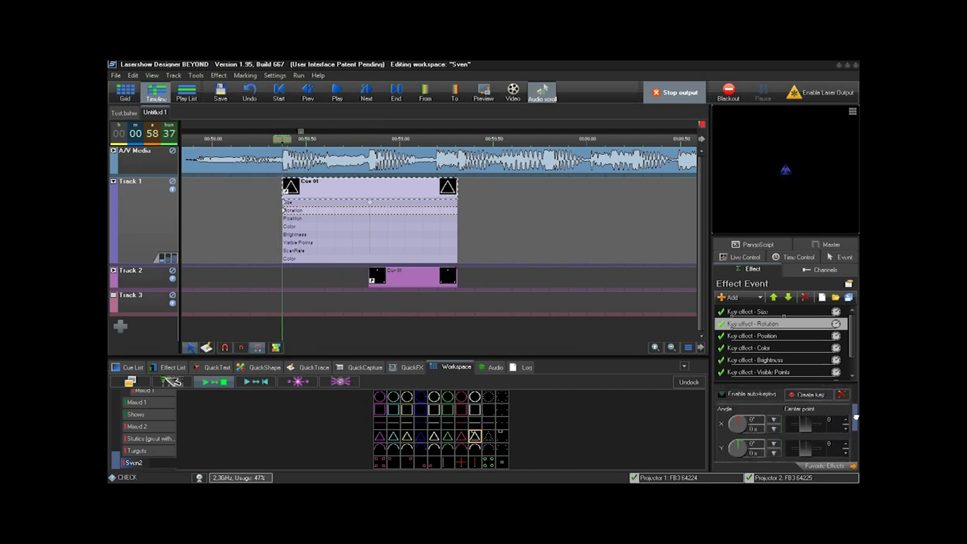
scroll(856, 424, down, 2)
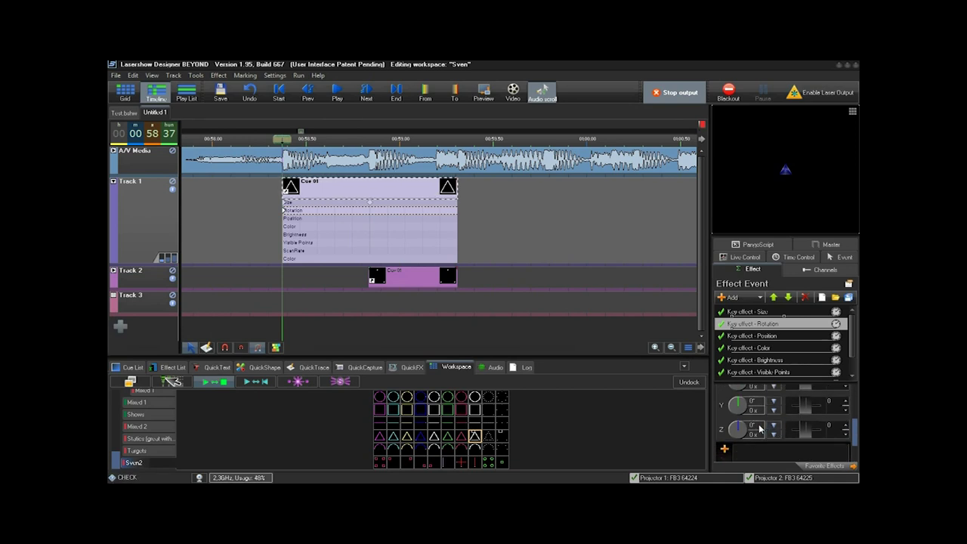
click(773, 428)
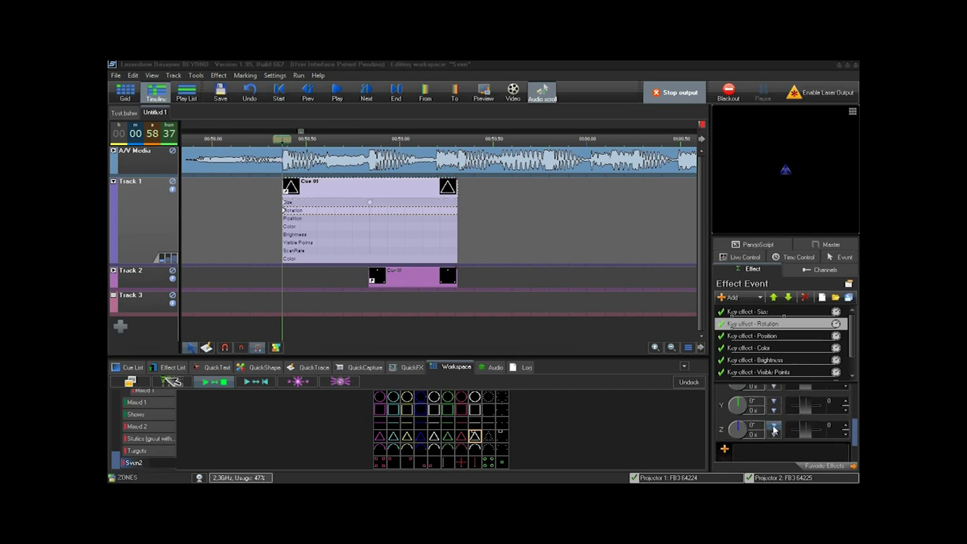
text(180)
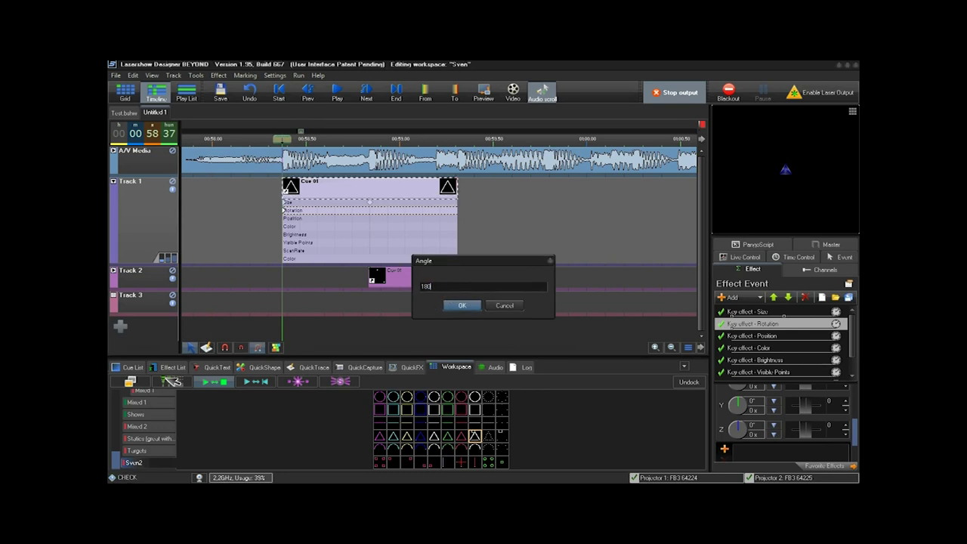
click(462, 305)
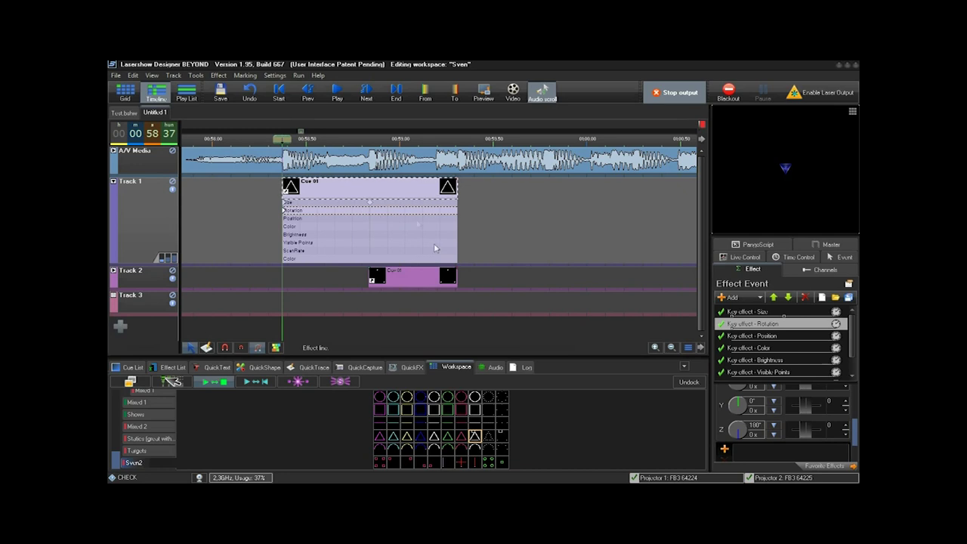
Step: Try to change the Z rotation angle at the triangle event's 50% point without creating a key there
drag(855, 436, 855, 404)
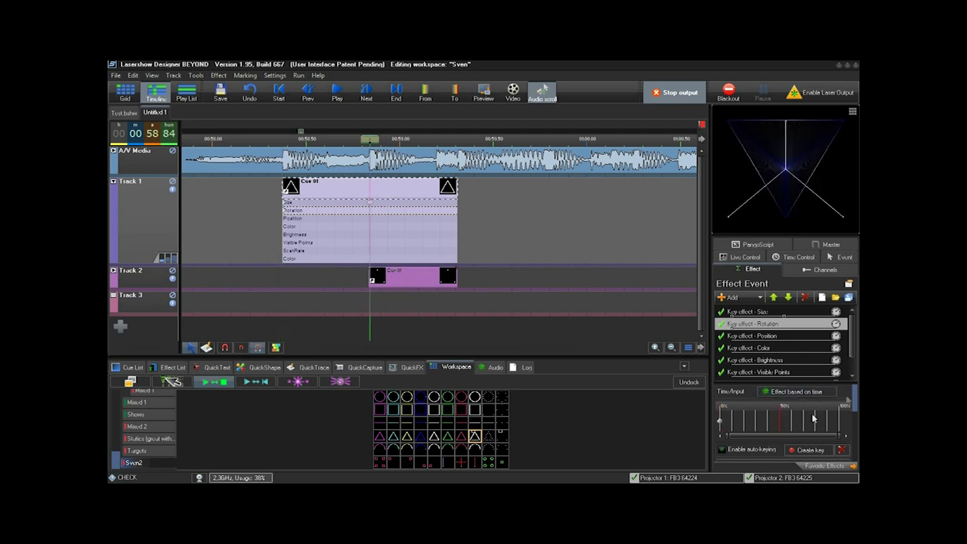
drag(853, 397, 856, 431)
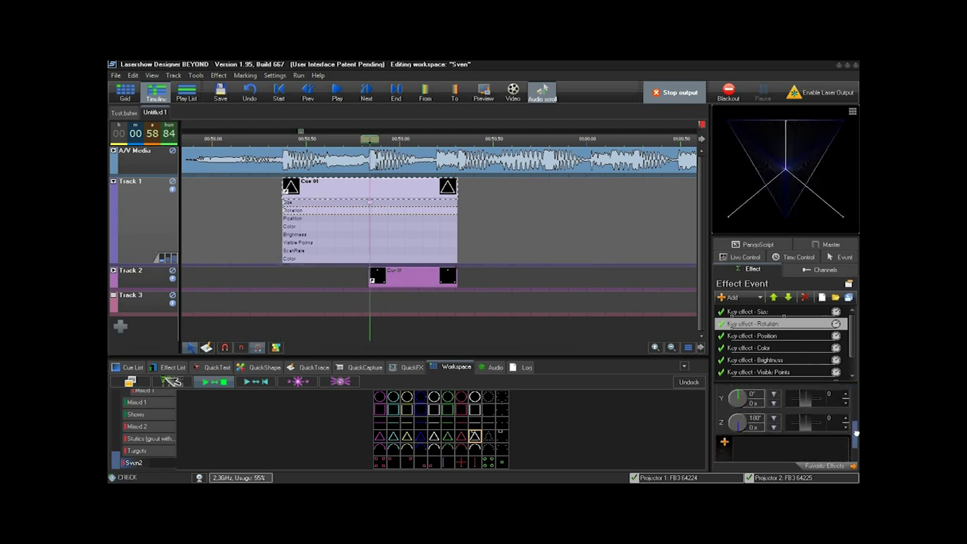
click(755, 422)
click(774, 422)
key(Return)
drag(373, 141, 323, 139)
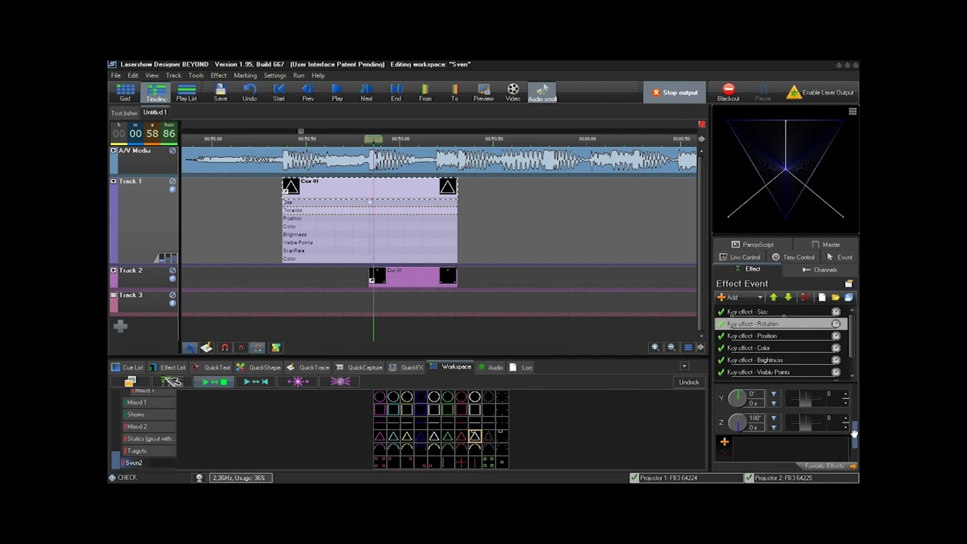
Step: Create a Rotation key at the triangle event's 50% point, set its Z angle to 0° and scrub through to preview it
drag(856, 435, 856, 405)
click(780, 398)
click(810, 435)
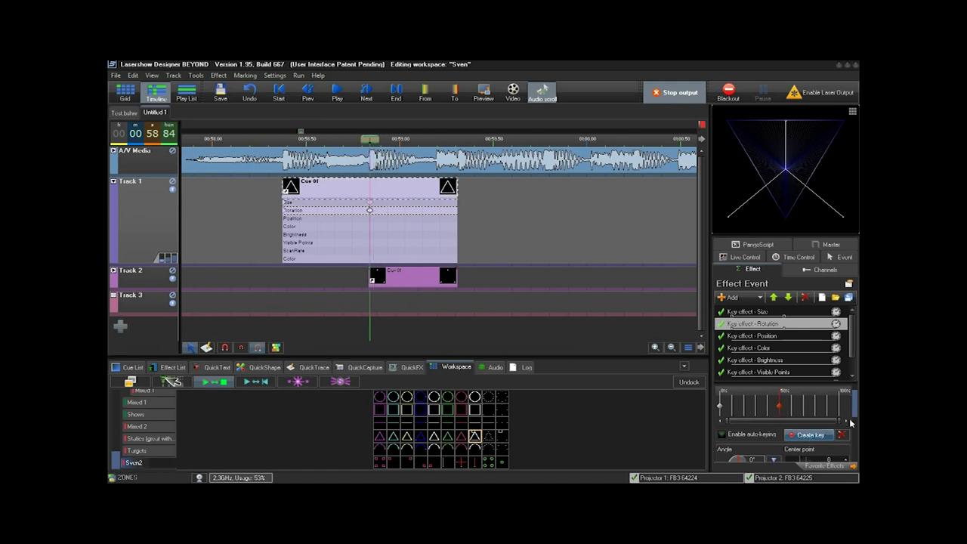
drag(856, 411, 855, 433)
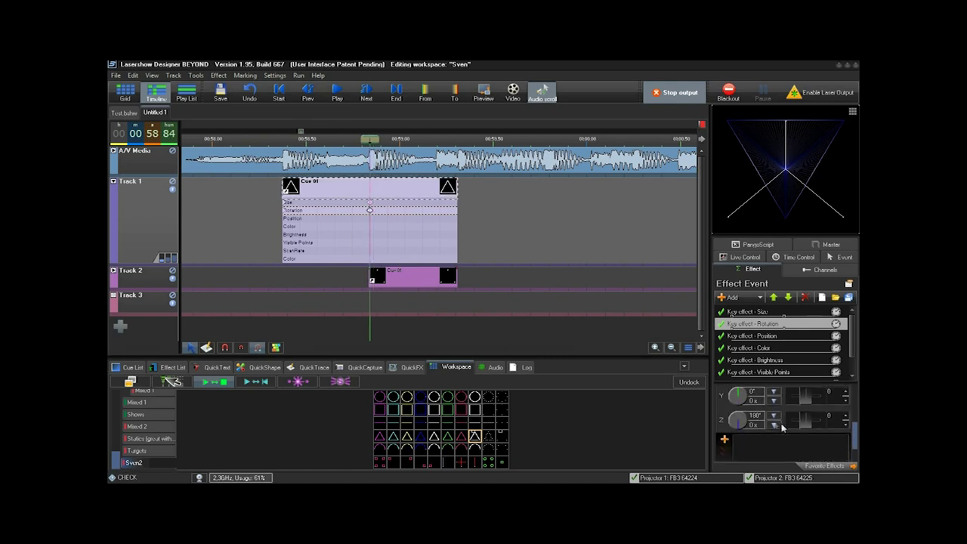
click(774, 416)
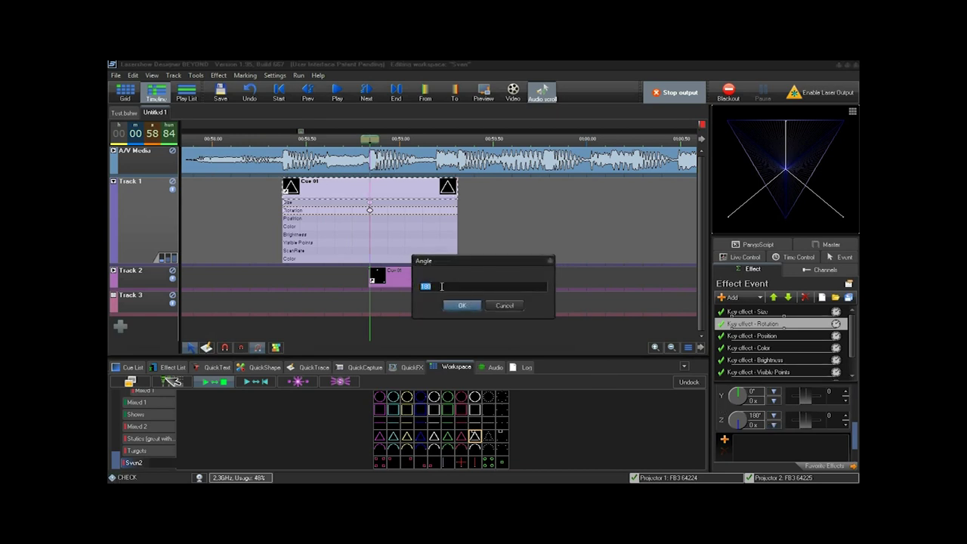
click(461, 305)
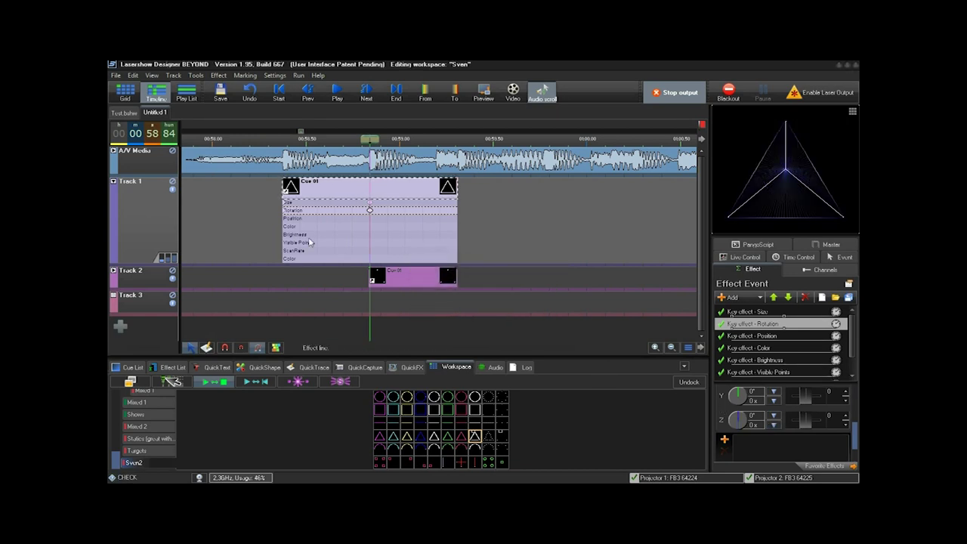
drag(363, 148, 386, 136)
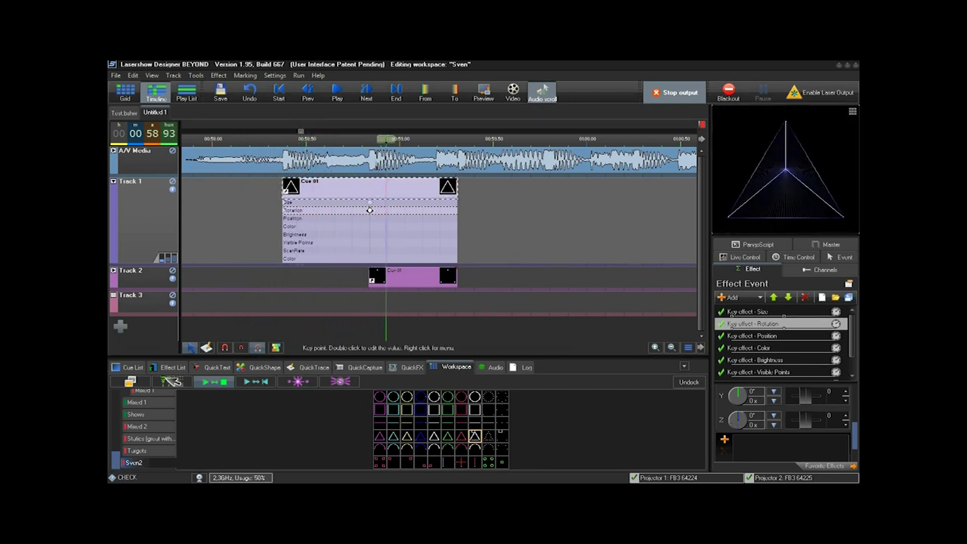
Step: Set the triangle event's 50% Rotation key to Decelerate and scrub past it to preview the change
right_click(369, 209)
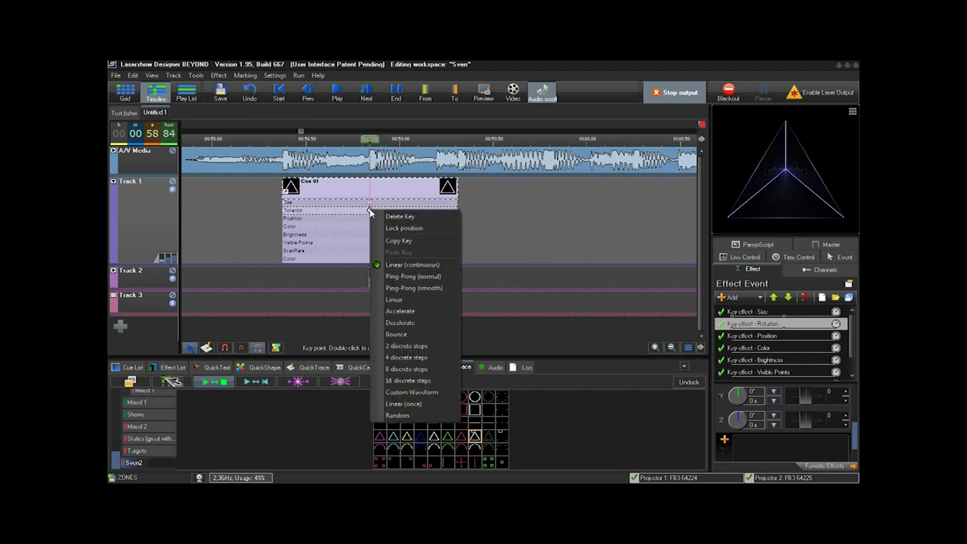
click(414, 323)
mouse_move(368, 139)
mouse_down()
mouse_move(236, 139)
mouse_move(384, 132)
mouse_up()
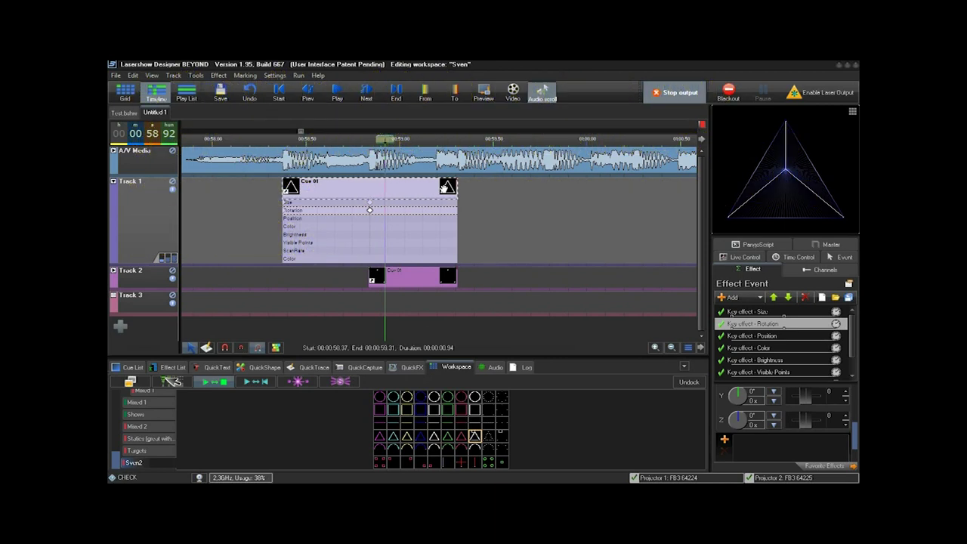
Step: Create a Rotation key at the start (0%) of the Track 2 event
click(413, 278)
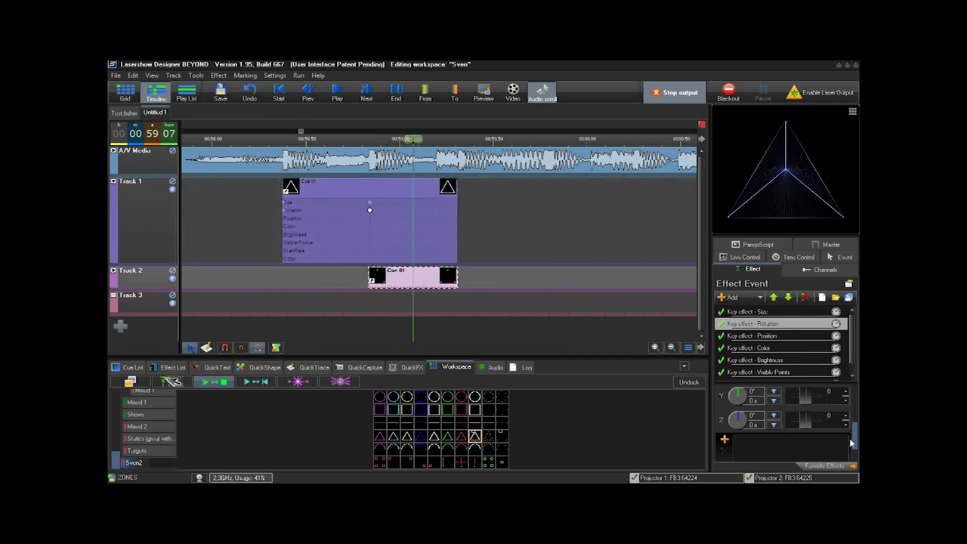
drag(854, 439, 855, 399)
click(721, 421)
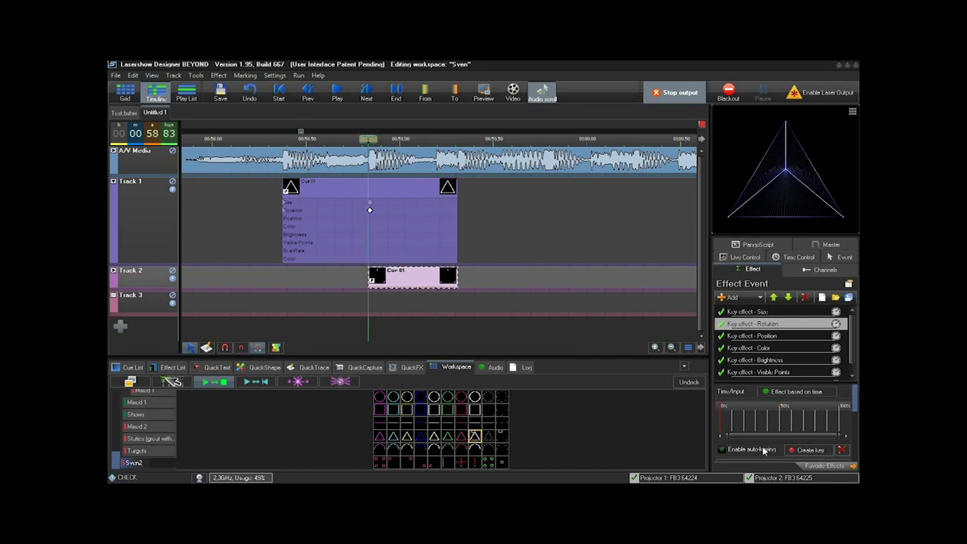
click(792, 454)
drag(855, 398, 855, 427)
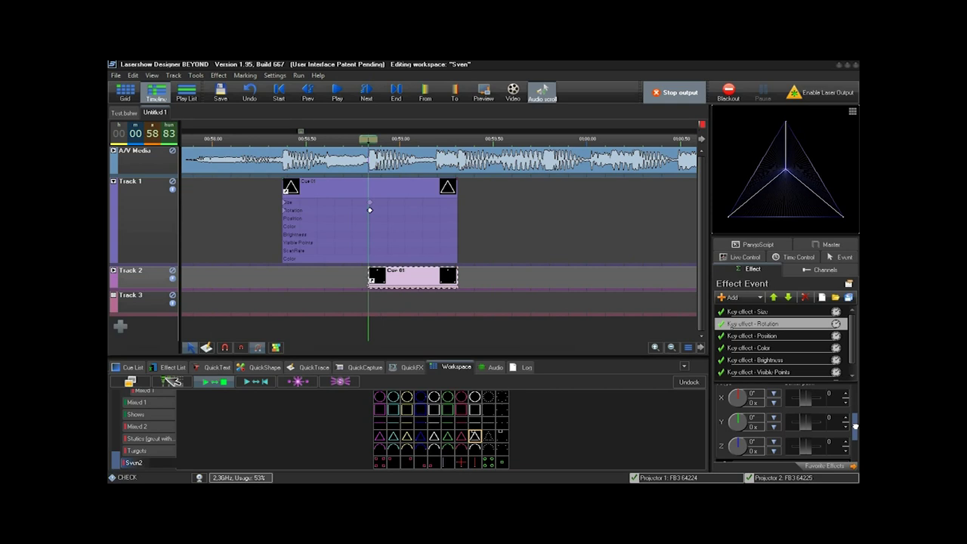
drag(854, 426, 854, 414)
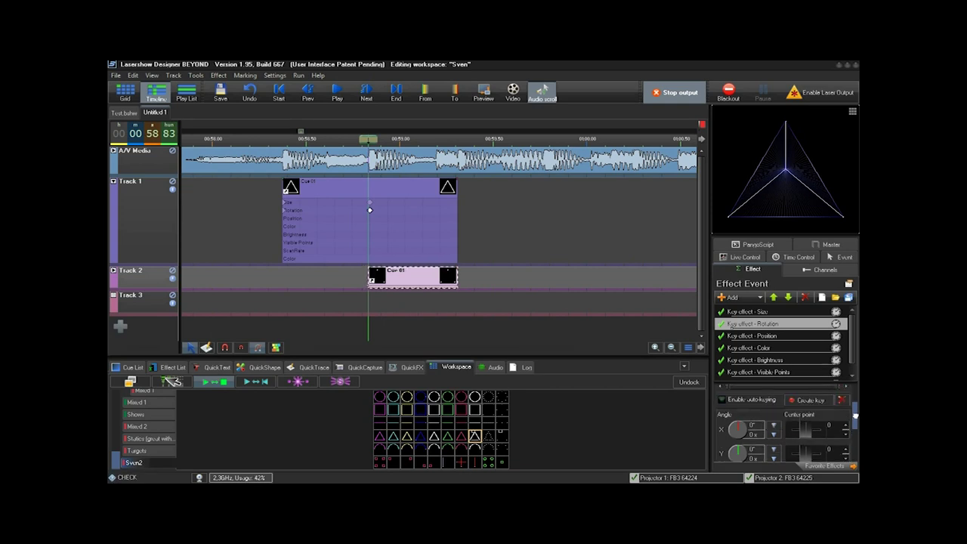
Step: Create a Size key at the start of the Track 2 event and set its X, Y and Z values to 10
click(751, 311)
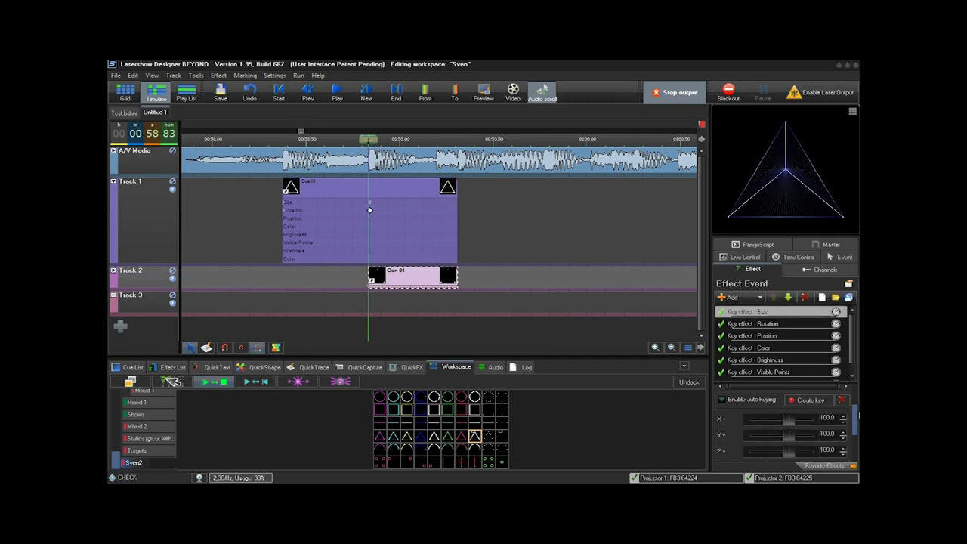
drag(852, 417, 853, 410)
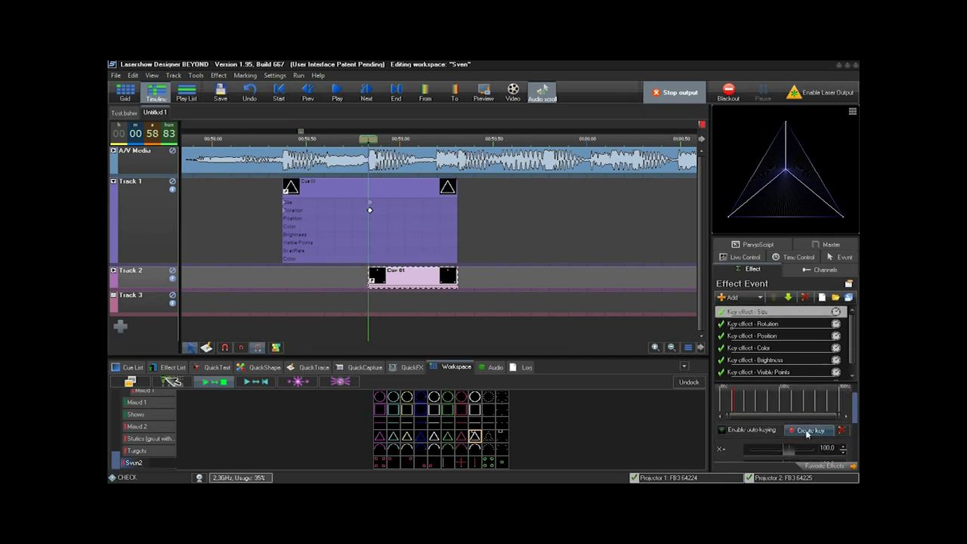
click(722, 400)
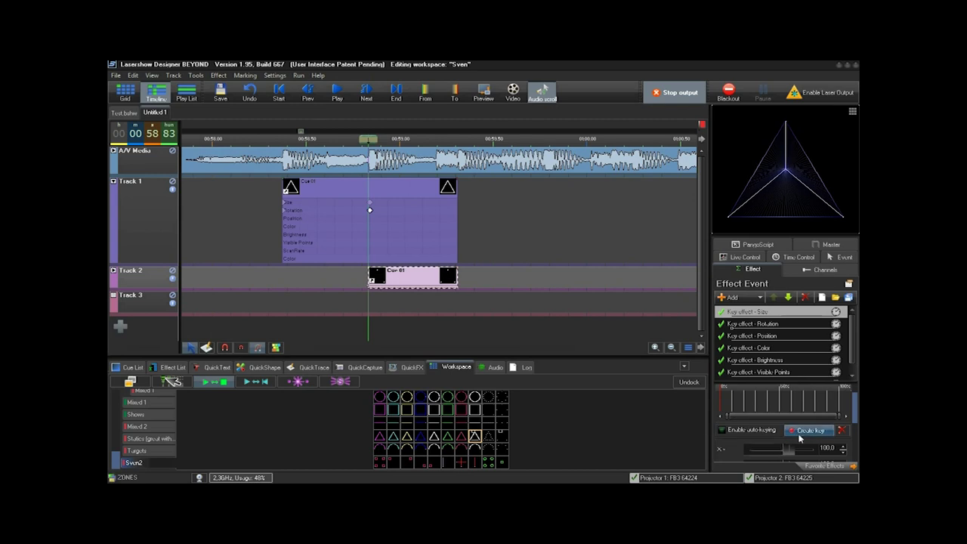
click(825, 434)
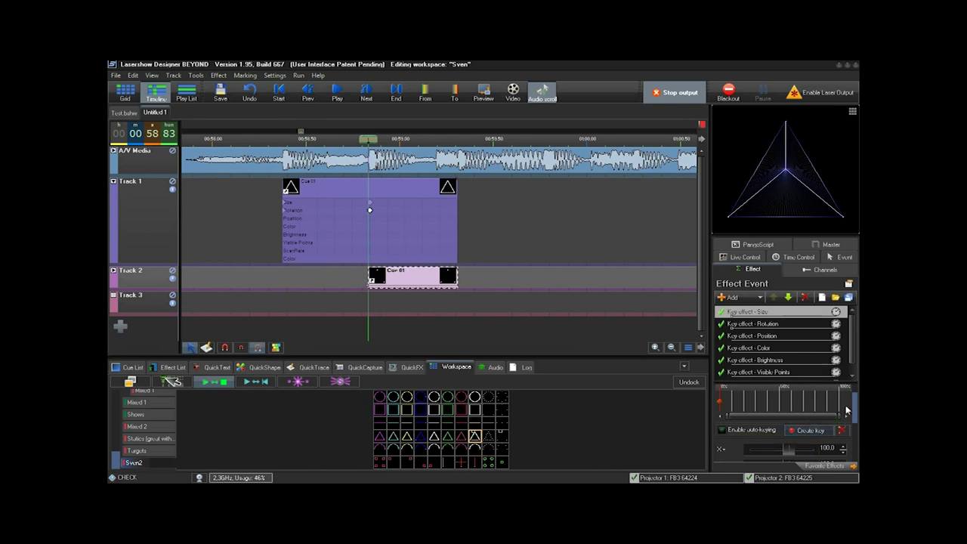
drag(856, 405, 853, 426)
double_click(826, 420)
text(10)
double_click(829, 435)
text(10)
double_click(830, 452)
text(10)
key(Return)
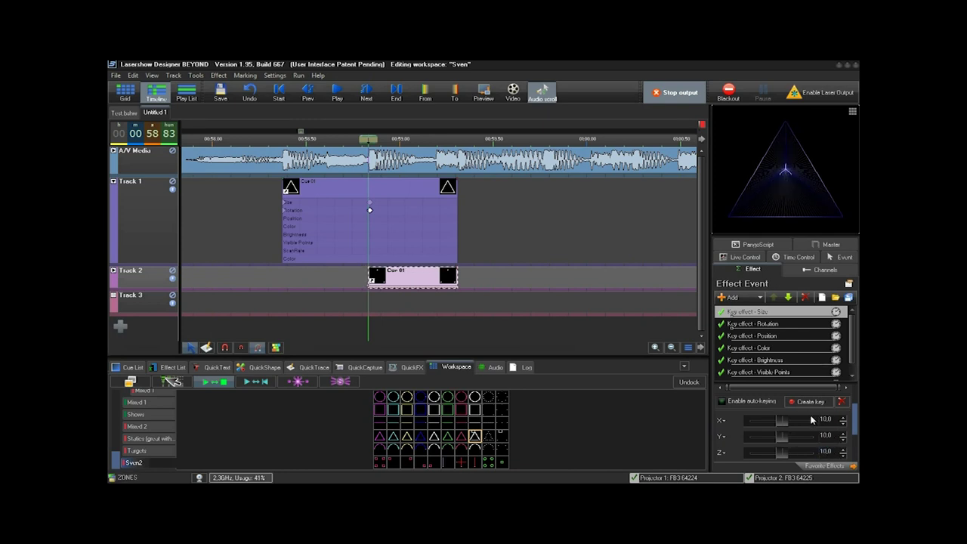
Step: Set the Z angle of the Track 2 event's starting Rotation key to -180°
click(767, 325)
drag(856, 415, 855, 433)
click(773, 433)
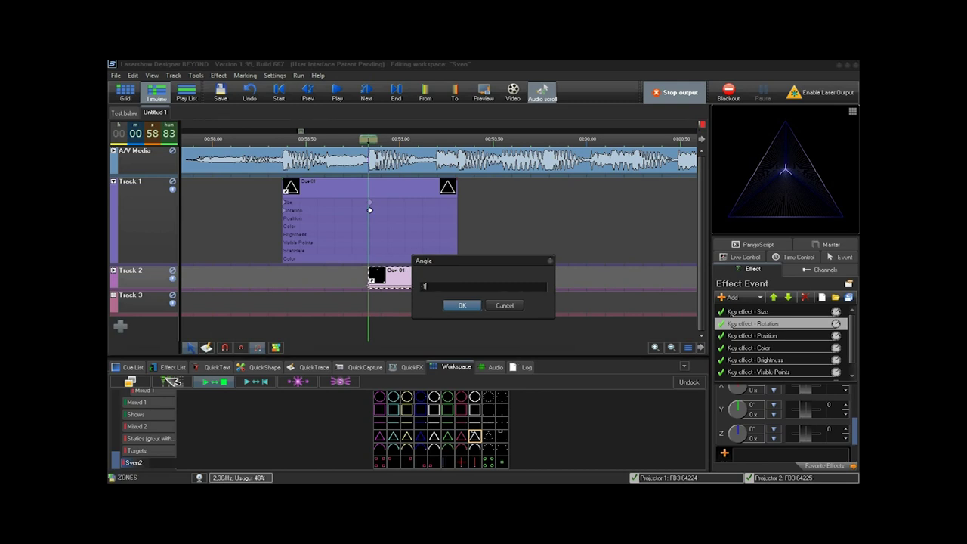
click(462, 305)
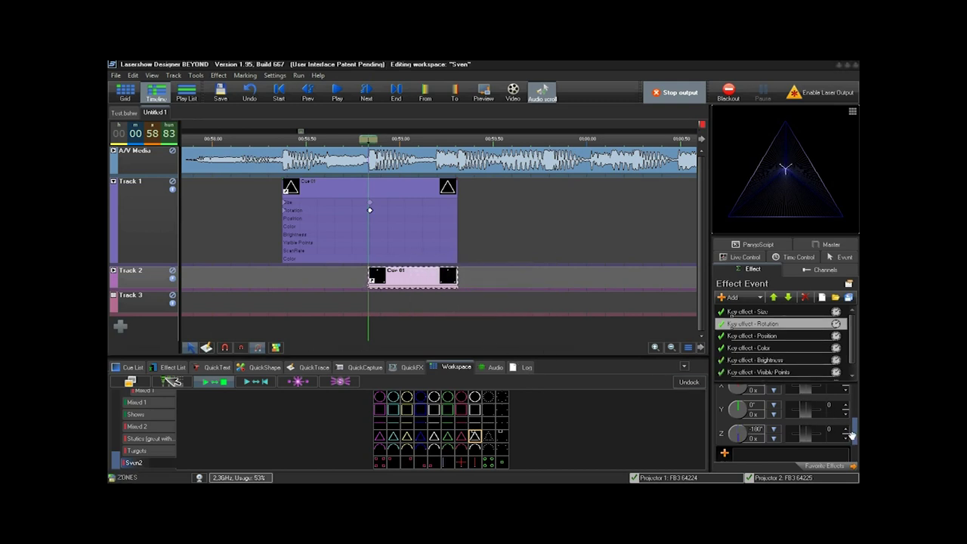
Step: Create a Rotation key at the end of the Track 2 event and set its Z angle to 0°
drag(856, 437, 856, 405)
click(815, 448)
drag(855, 396, 821, 430)
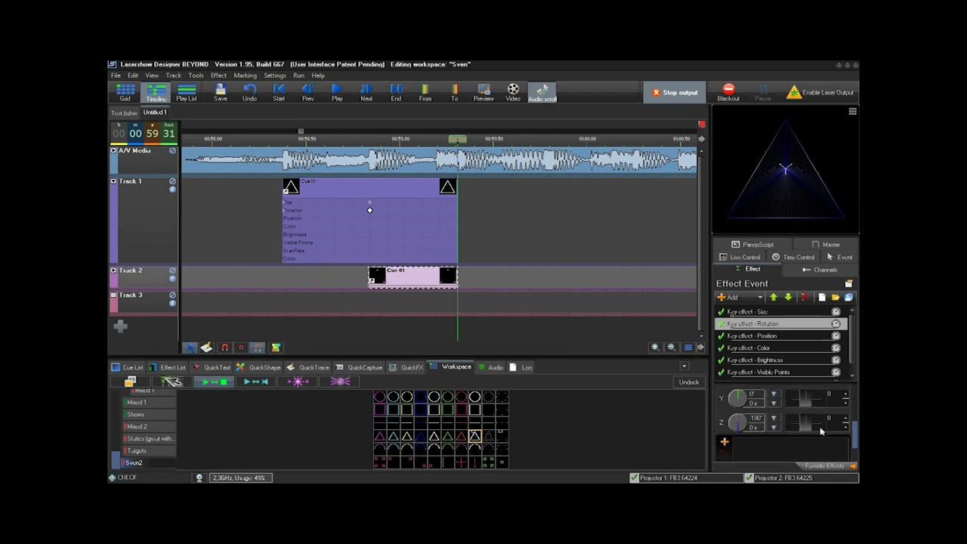
click(773, 420)
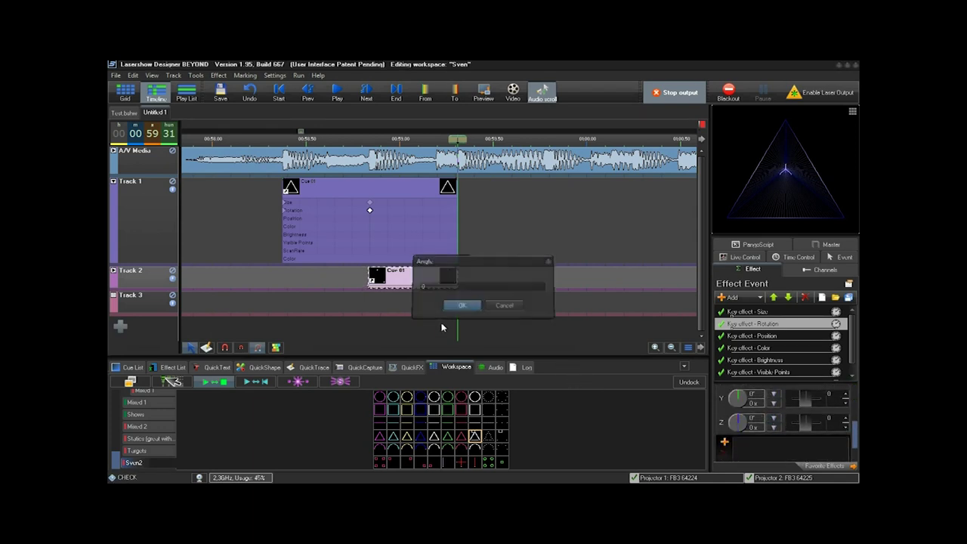
click(462, 305)
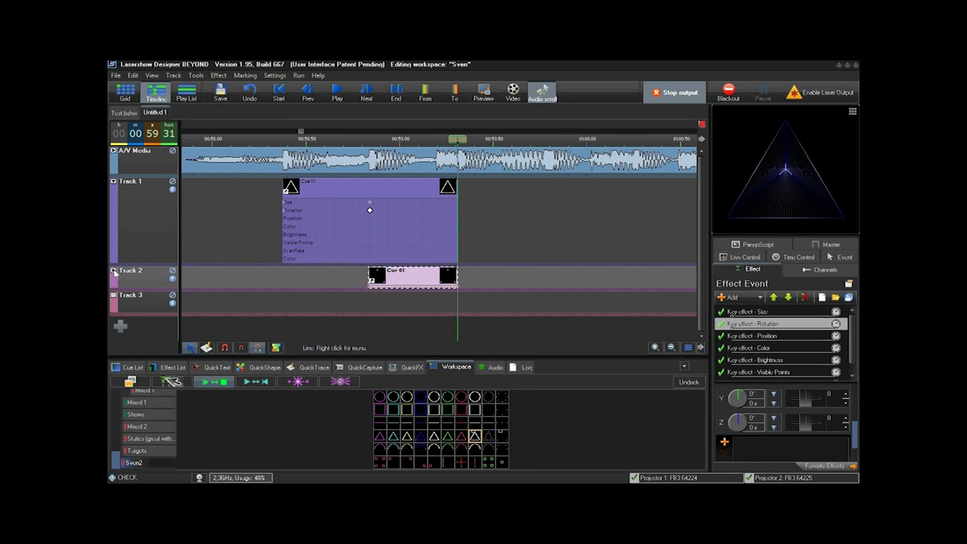
Step: Expand Track 2, create a Size key at the end of its event and set X, Y and Z to 70
click(114, 271)
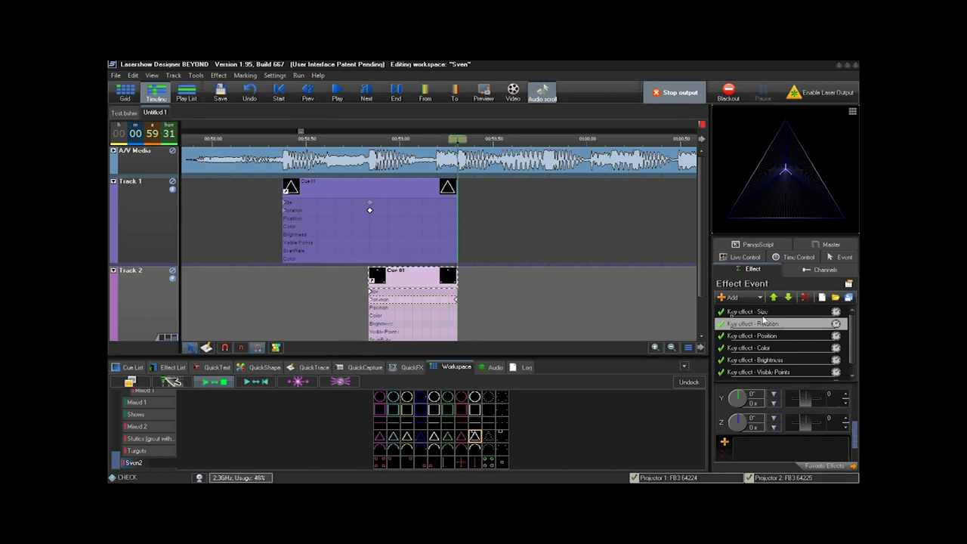
click(760, 311)
drag(855, 446, 855, 402)
click(839, 421)
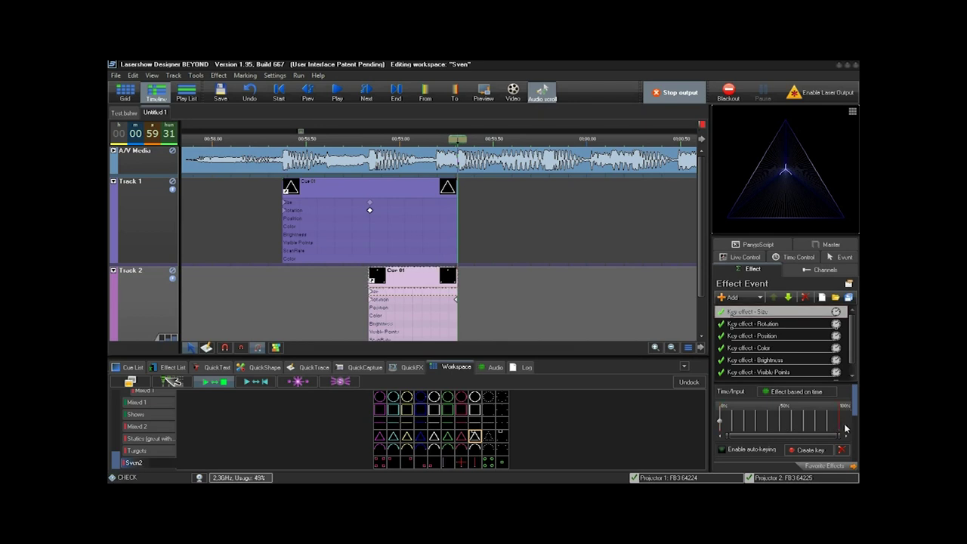
scroll(852, 411, down, 5)
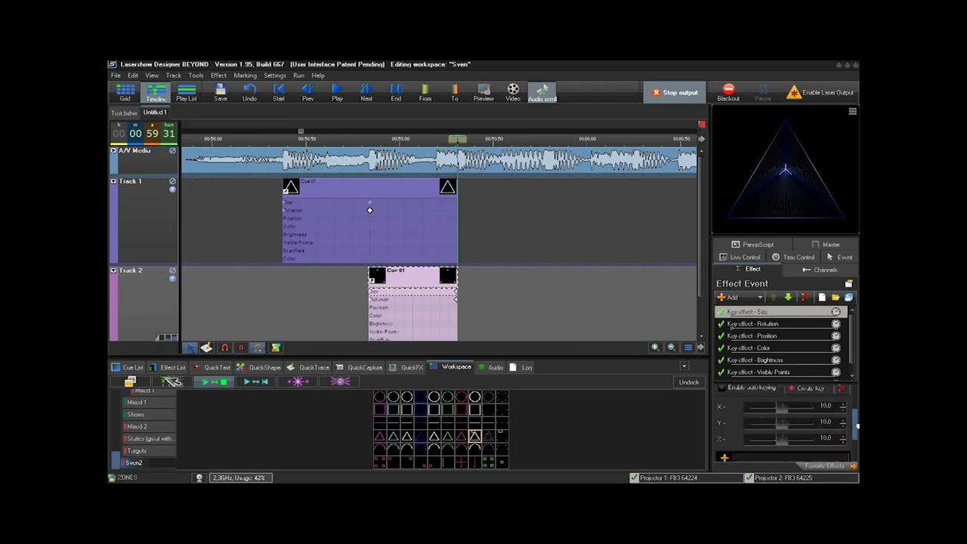
click(824, 402)
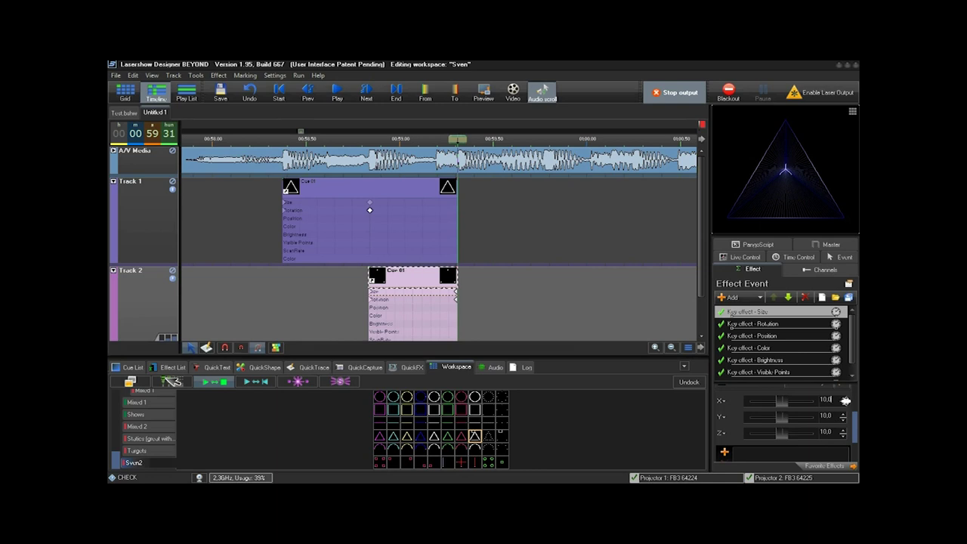
text(70)
click(827, 416)
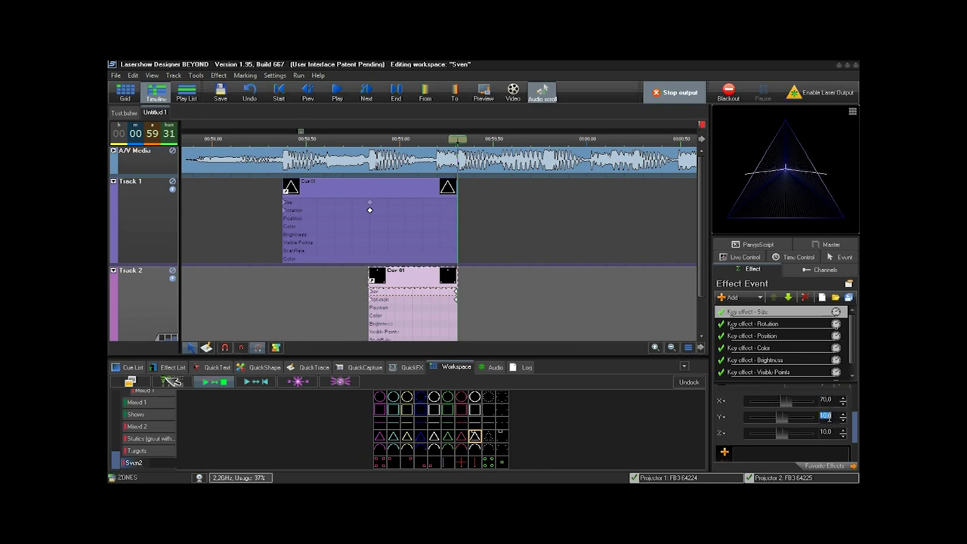
text(70)
click(828, 432)
text(70)
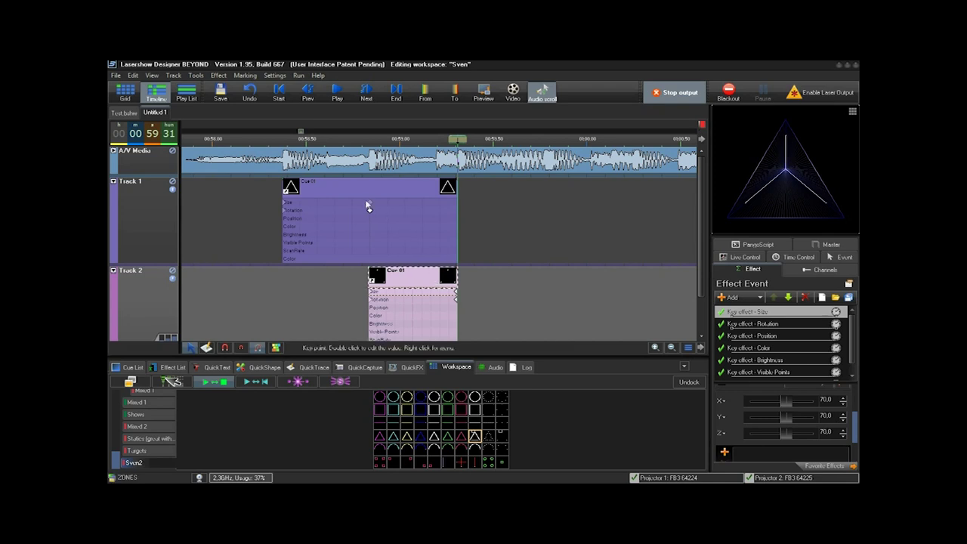
Step: Set the X, Y and Z values of the Track 1 triangle event's 50% Size key to 70
click(370, 208)
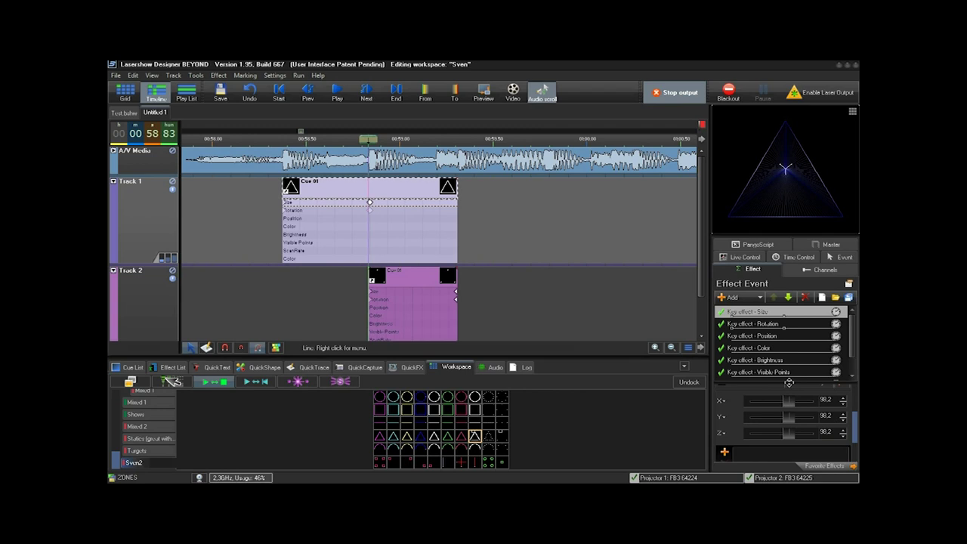
drag(853, 427, 856, 413)
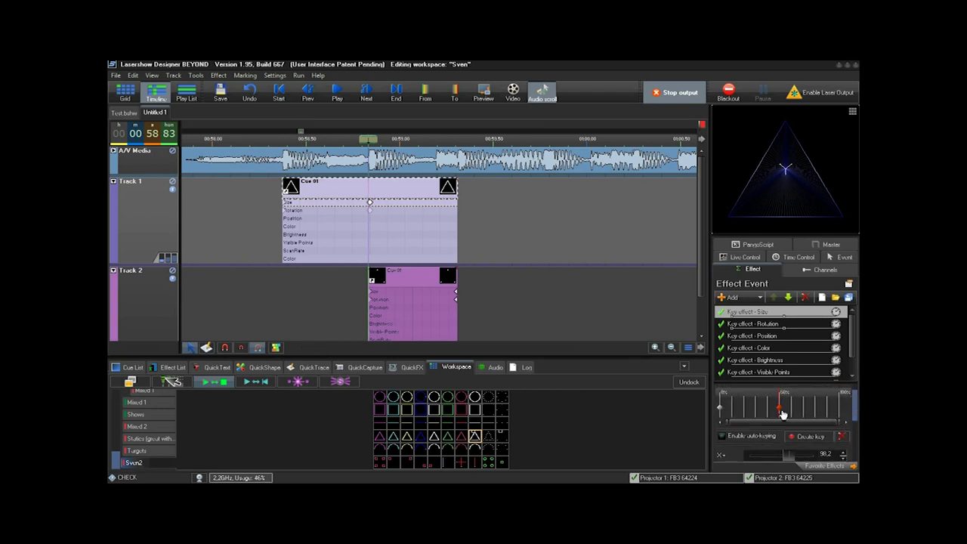
drag(778, 412, 780, 412)
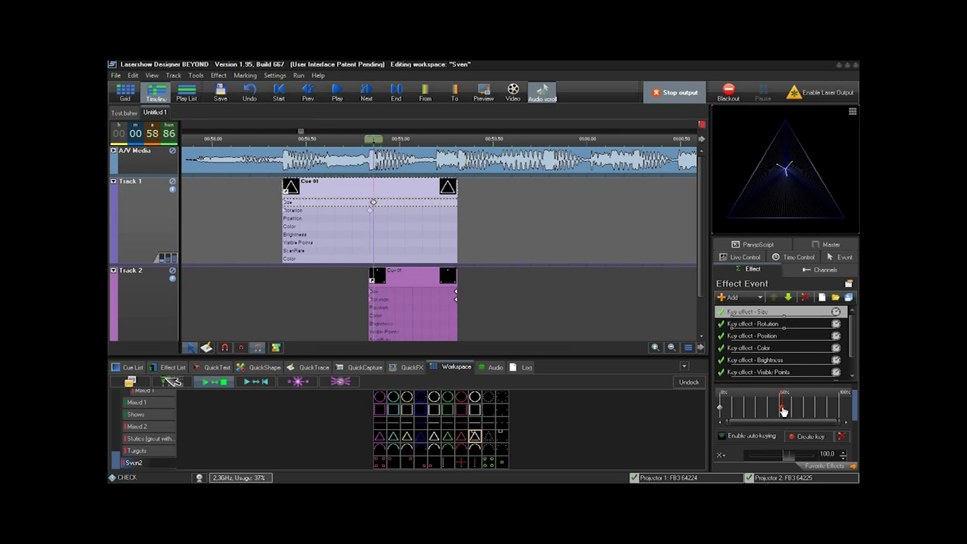
drag(854, 409, 854, 431)
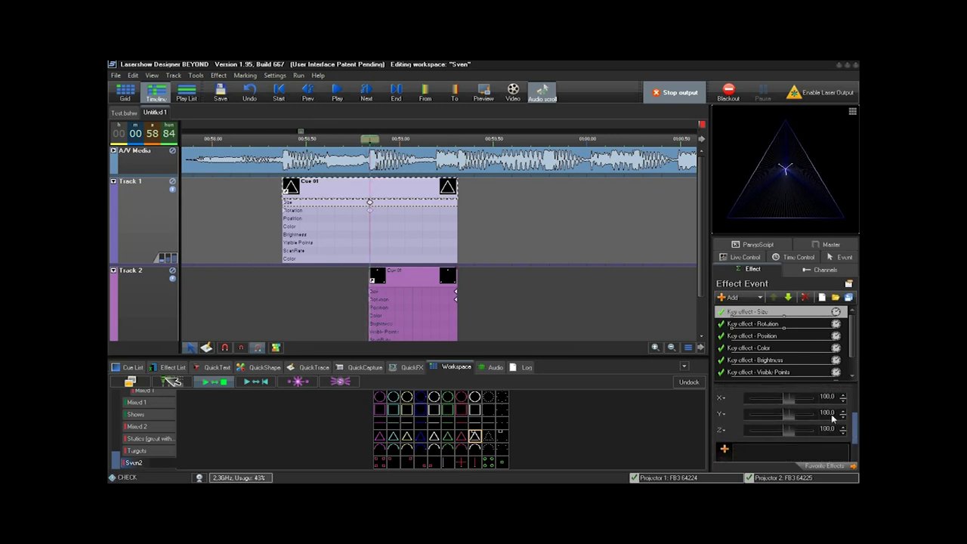
text(70)
key(Return)
click(822, 413)
text(70)
key(Return)
click(829, 428)
text(70)
key(Return)
Step: Scrub and play through both events to preview the combined size and rotation animation
drag(242, 138, 346, 137)
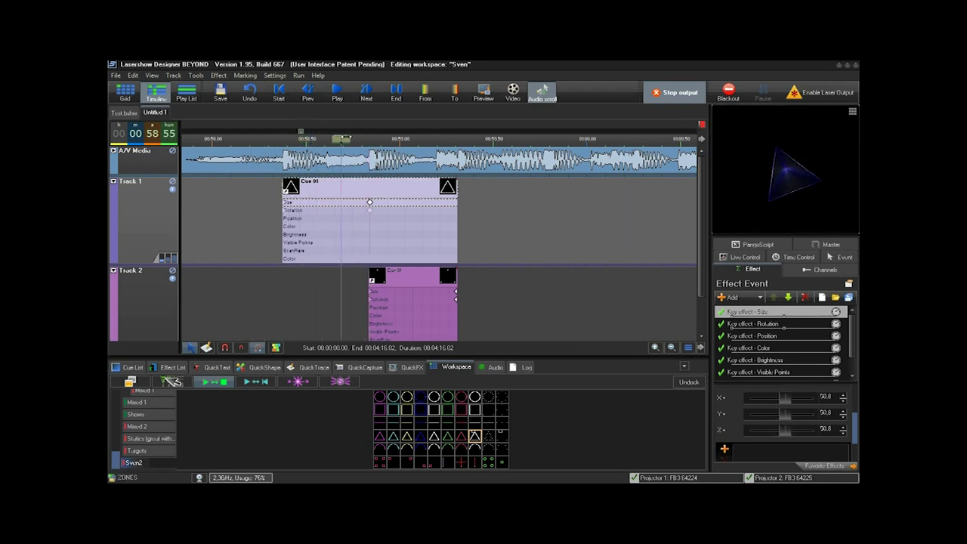
drag(458, 135, 328, 116)
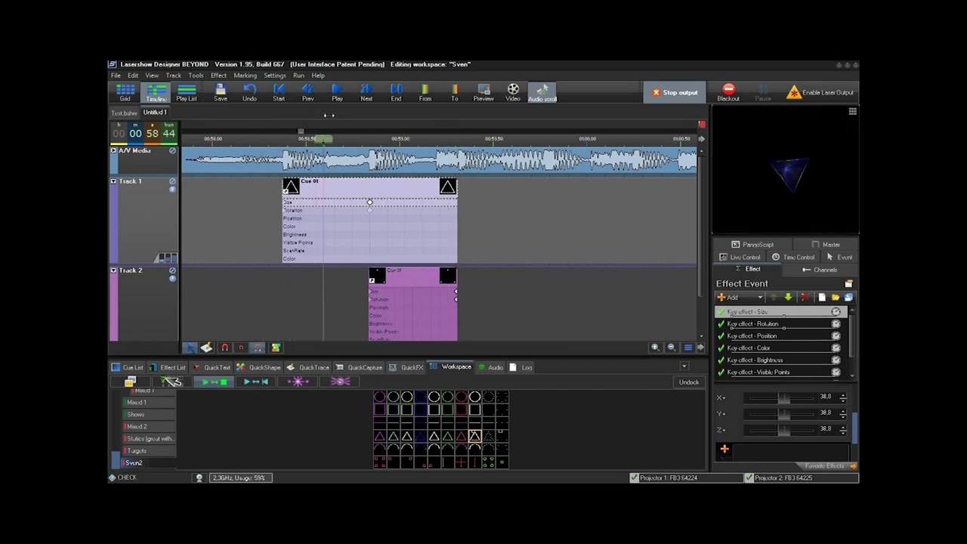
key(space)
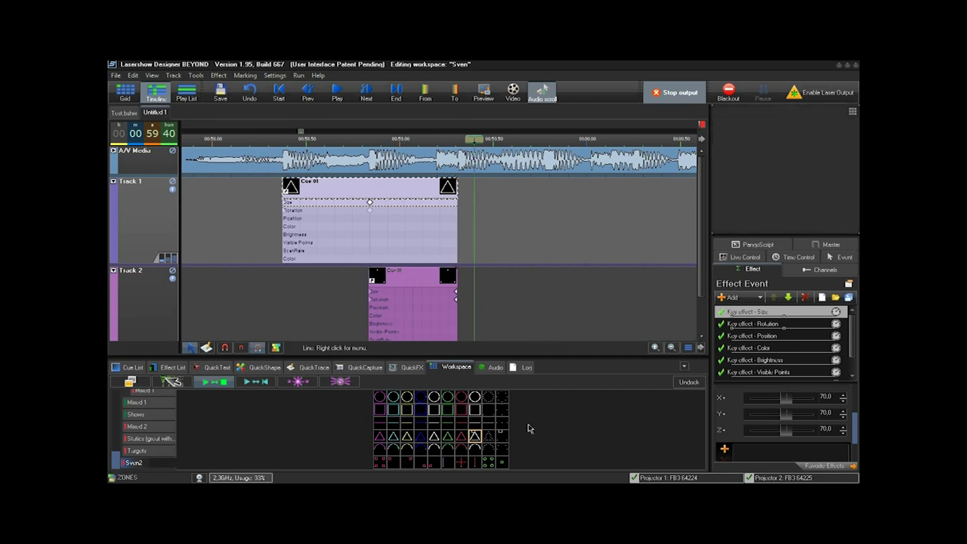
Step: Place the blue triangle cue on Track 1 directly after the white triangle event and extend it to 01:00.24
click(423, 441)
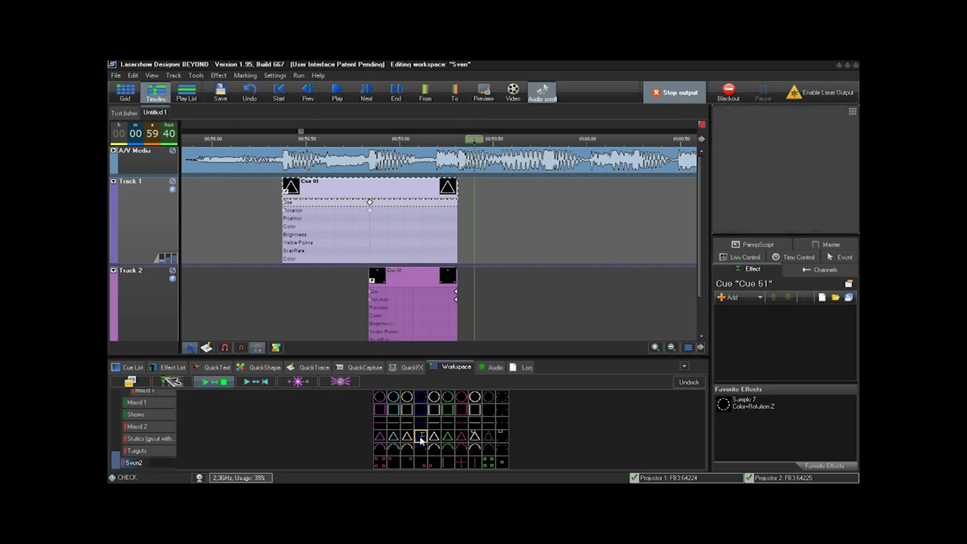
click(422, 441)
click(484, 206)
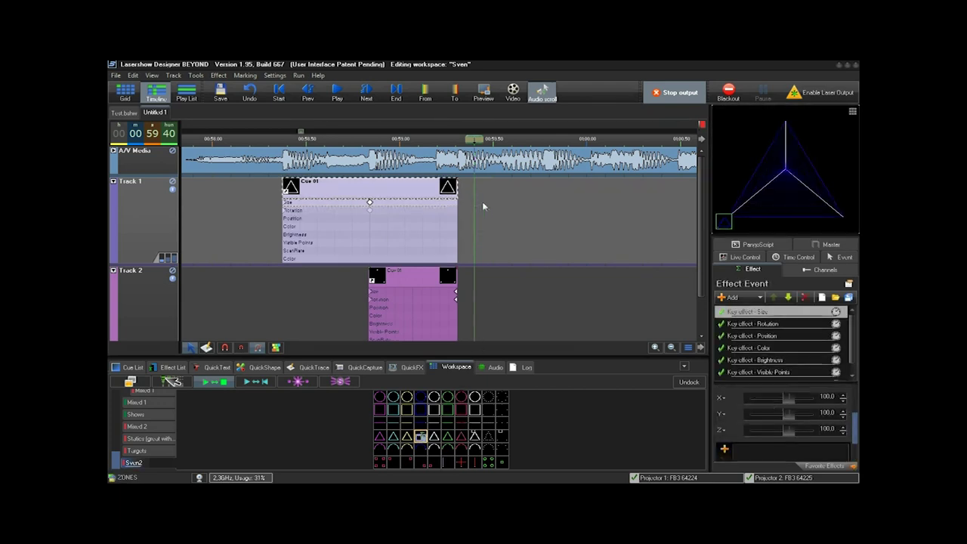
double_click(483, 206)
click(481, 188)
drag(481, 205, 630, 197)
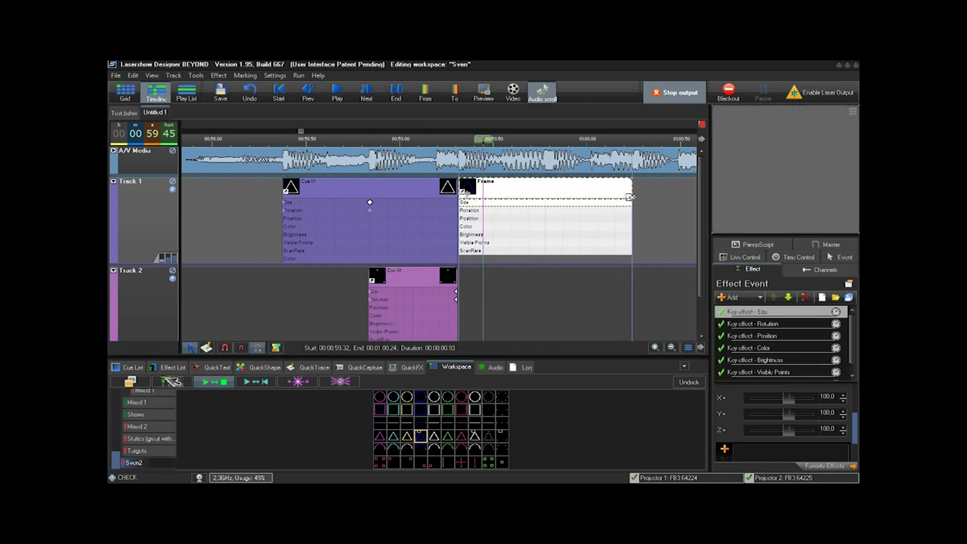
Step: Add a Mirror X oscillating effect to the blue triangle event on Track 1
click(546, 219)
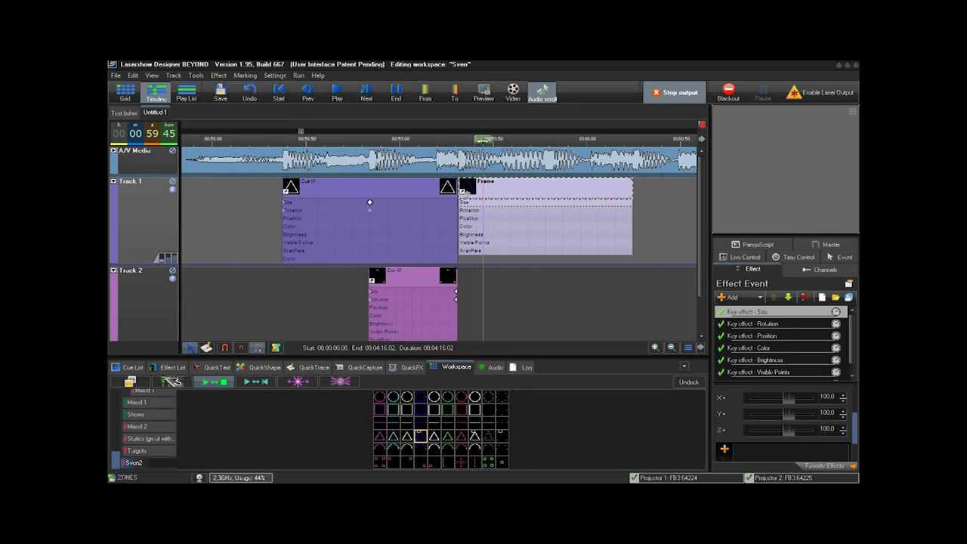
key(space)
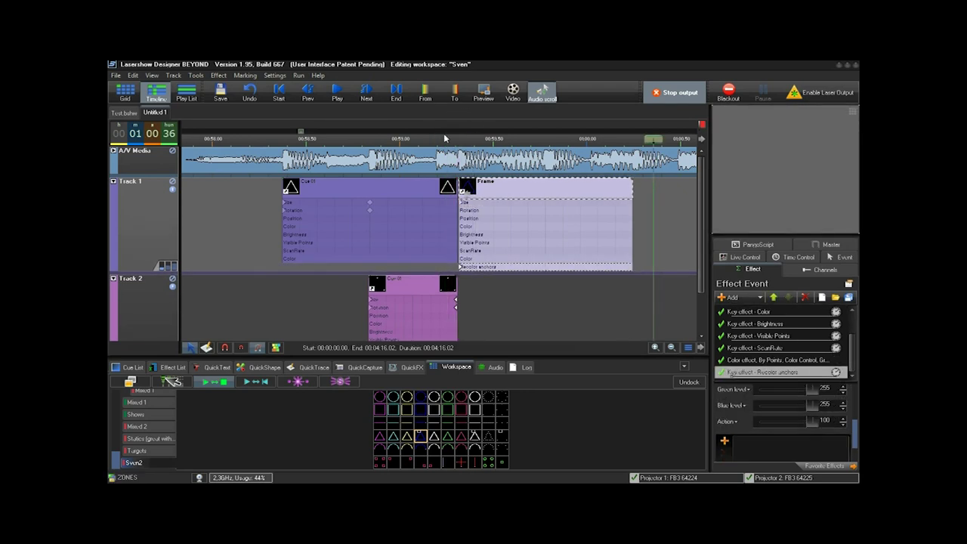
click(760, 298)
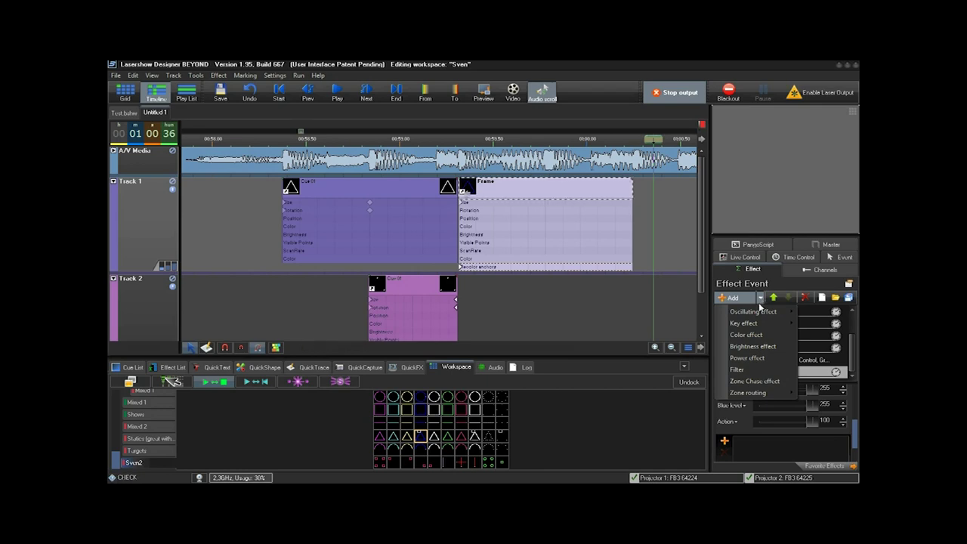
mouse_move(762, 311)
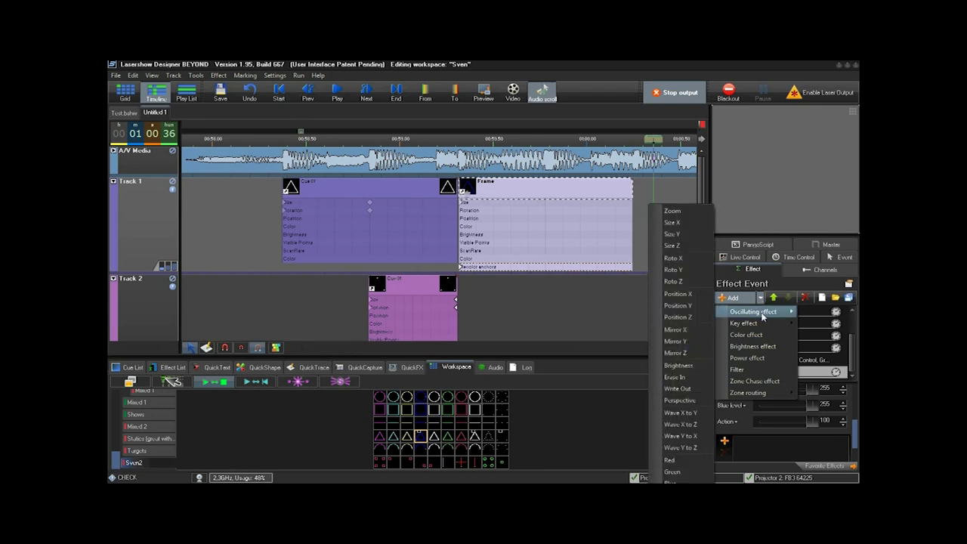
click(674, 330)
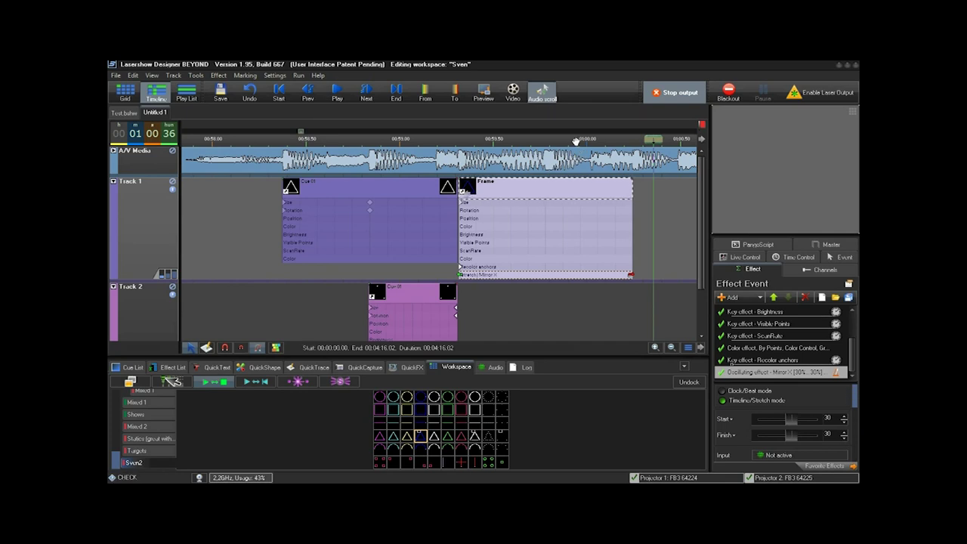
scroll(581, 151, down, 3)
drag(572, 138, 472, 138)
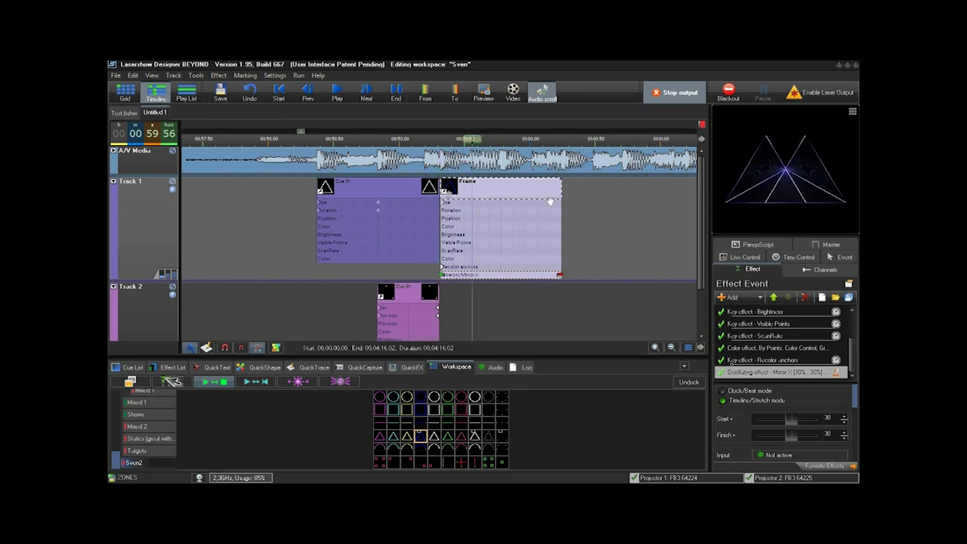
Step: Set the Mirror X effect's start value to 0 and its finish value to 150
mouse_move(855, 396)
mouse_down()
mouse_move(852, 407)
mouse_move(848, 393)
mouse_up()
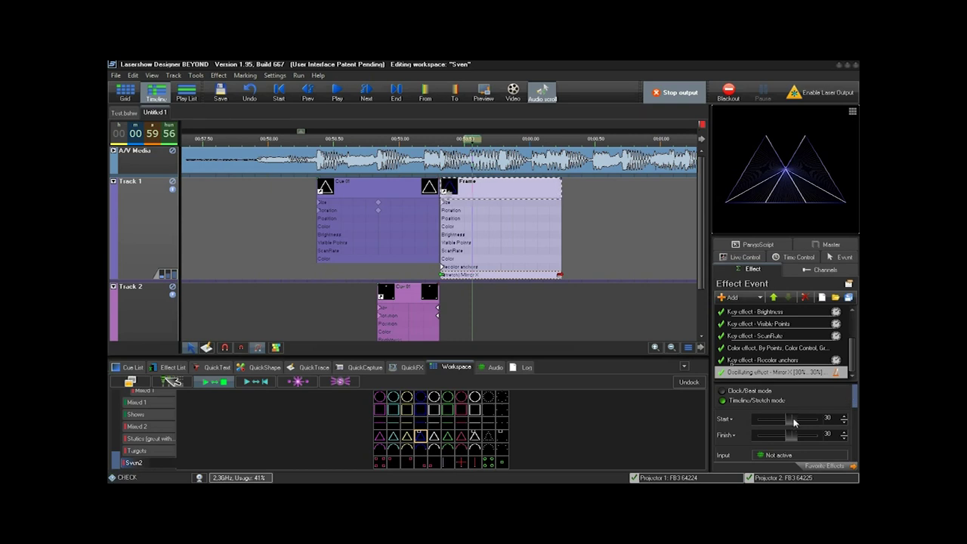
drag(791, 425, 787, 425)
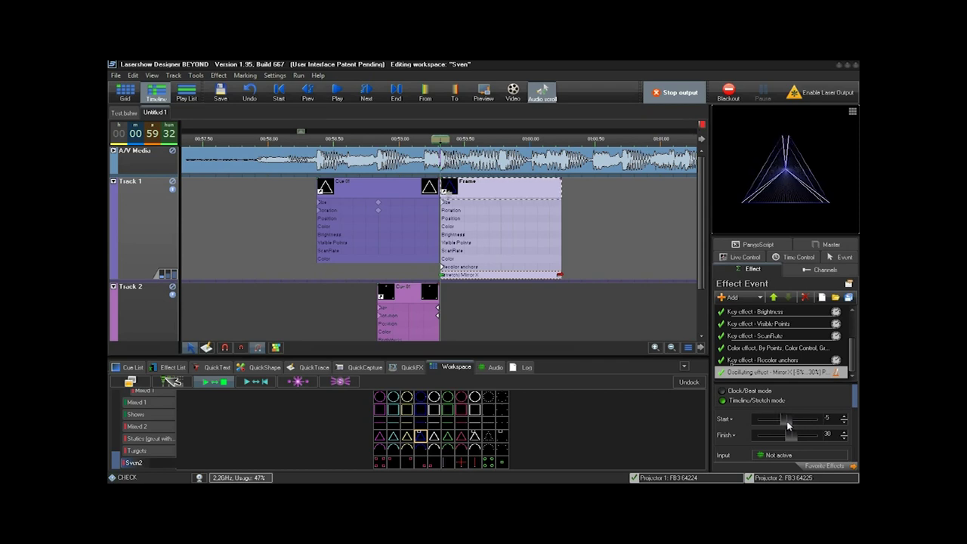
key(Return)
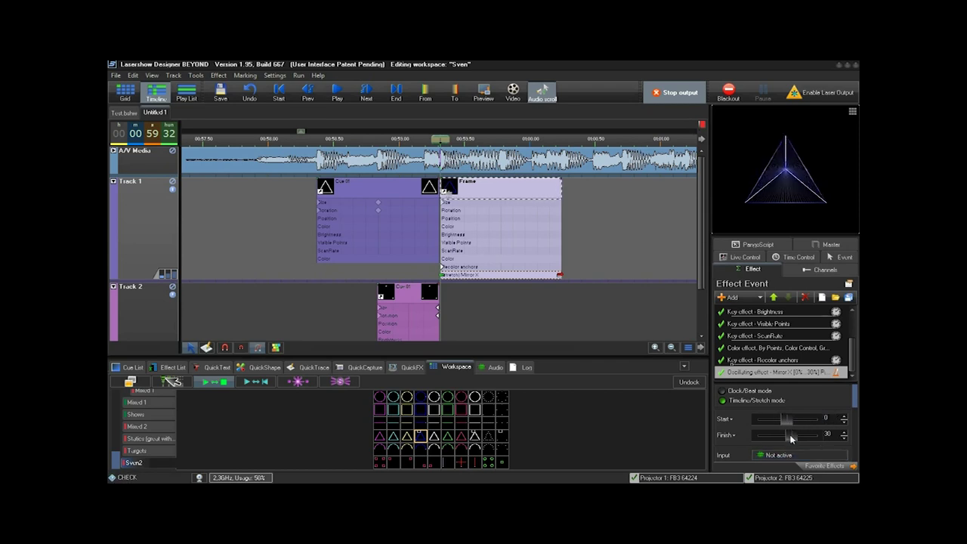
drag(792, 442, 813, 444)
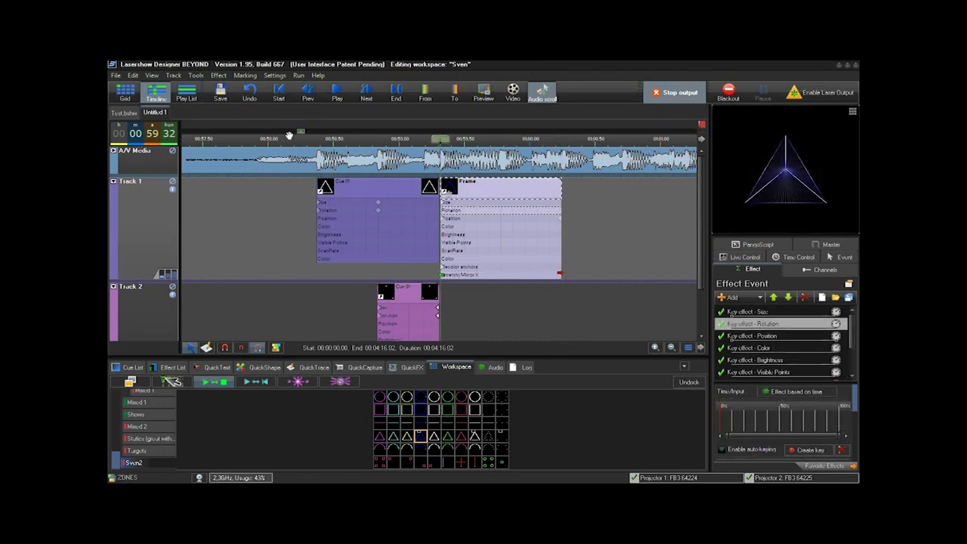
Step: Show the Enhanced Reality Preview in the lower part of the workspace and preview the triangle animation from its beginning
click(151, 77)
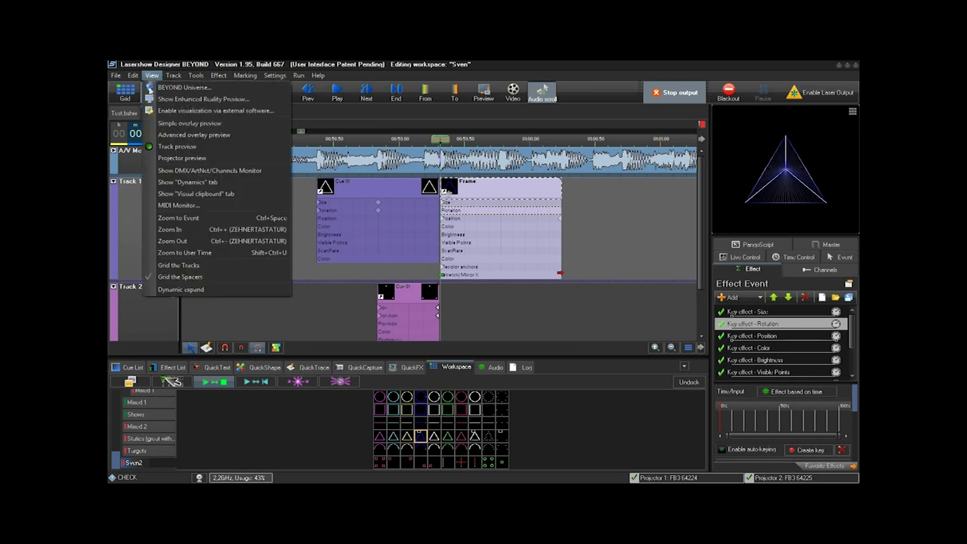
click(181, 99)
drag(596, 91, 680, 274)
drag(438, 139, 346, 137)
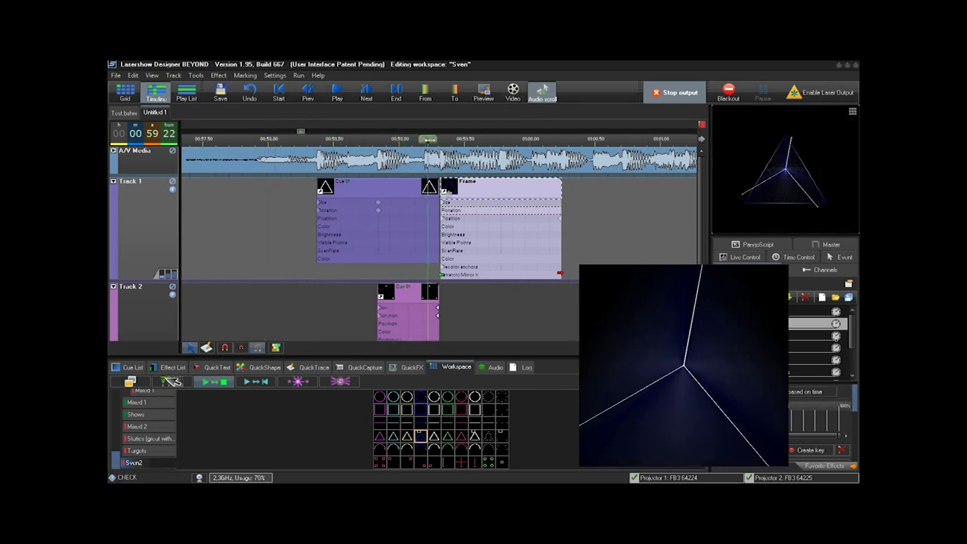
drag(544, 135, 360, 113)
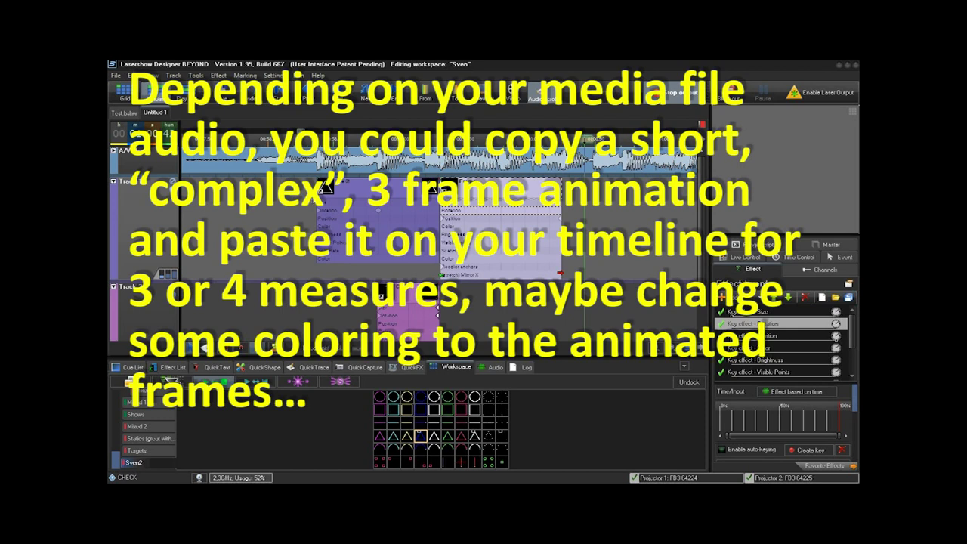
Step: Copy the complete triangle animation from Tracks 1 and 2 and paste it directly after the blue triangle event, starting at 01:00.25
click(300, 193)
drag(300, 192, 457, 339)
drag(577, 344, 592, 337)
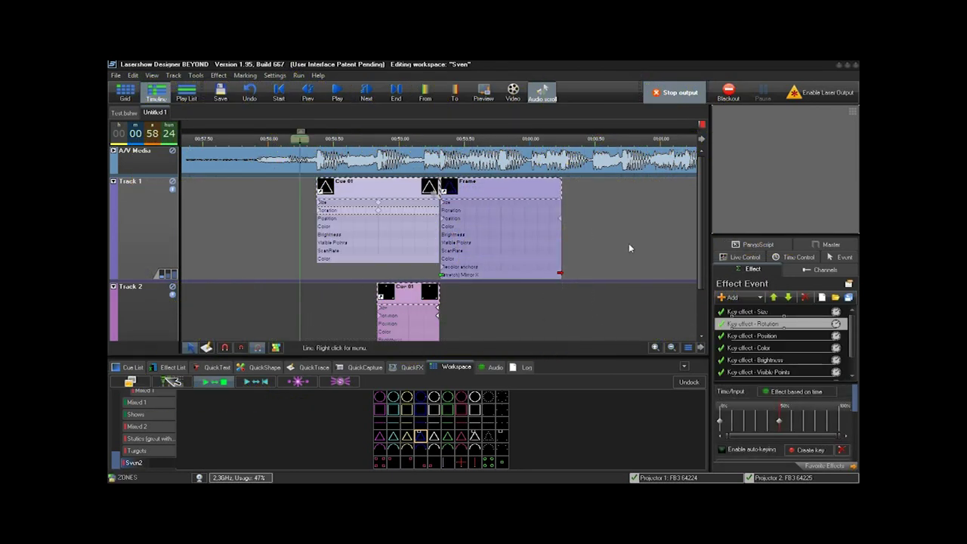
click(588, 191)
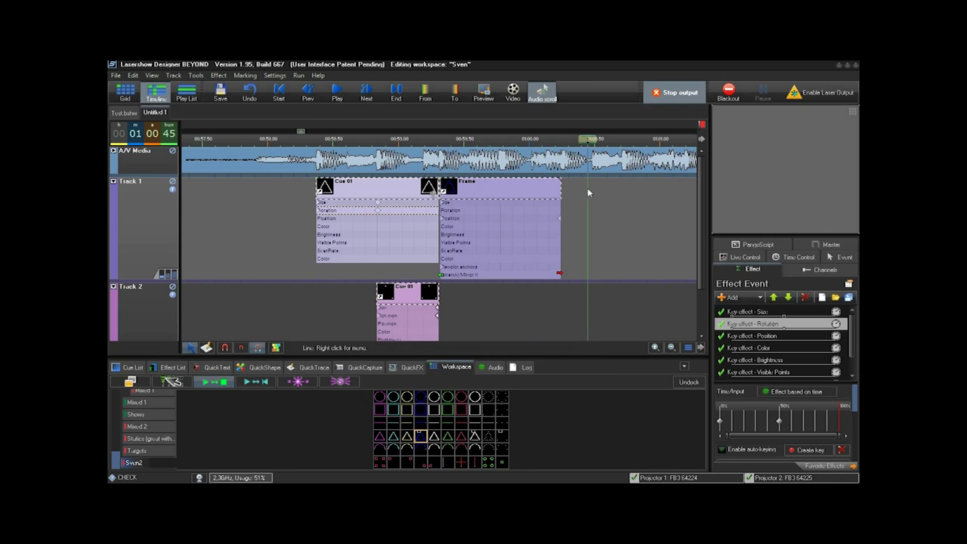
key(ctrl+v)
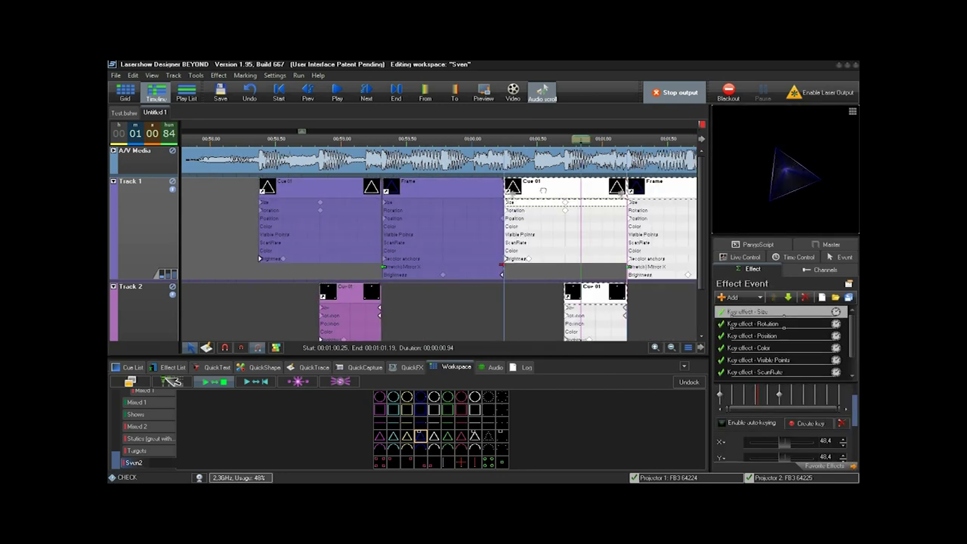
drag(543, 190, 542, 191)
key(Right)
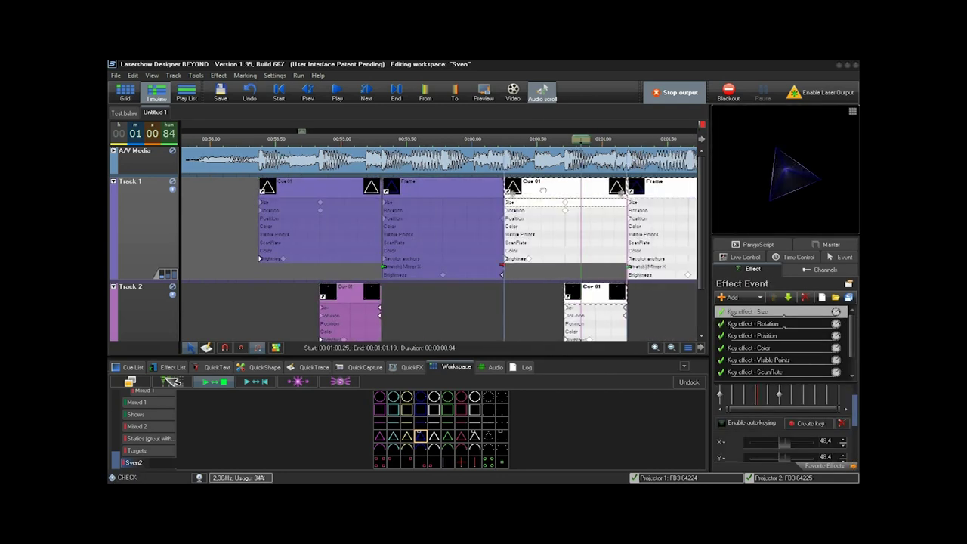
Step: Set the end color of the gradient color effect to pink on the copied triangle event in Track 1
click(543, 187)
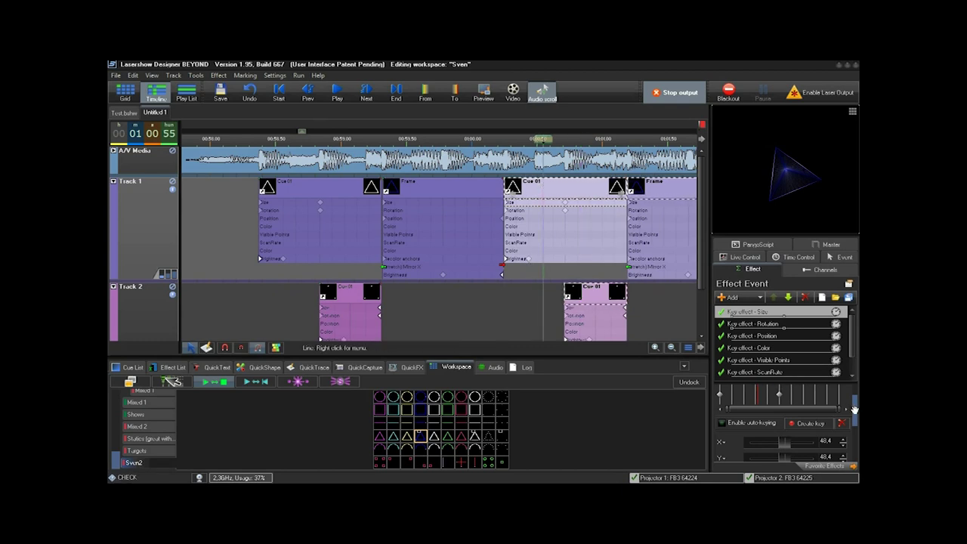
drag(851, 345, 855, 362)
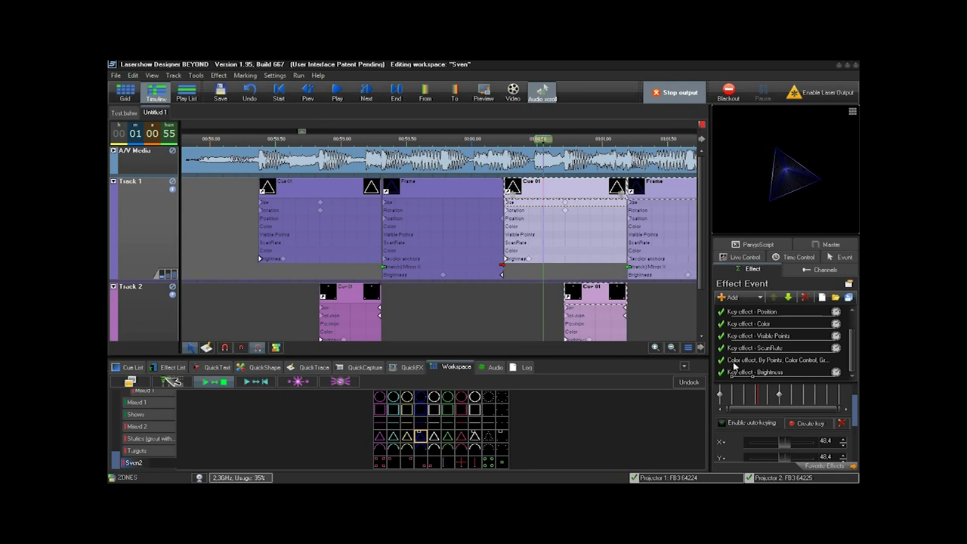
click(733, 361)
double_click(843, 391)
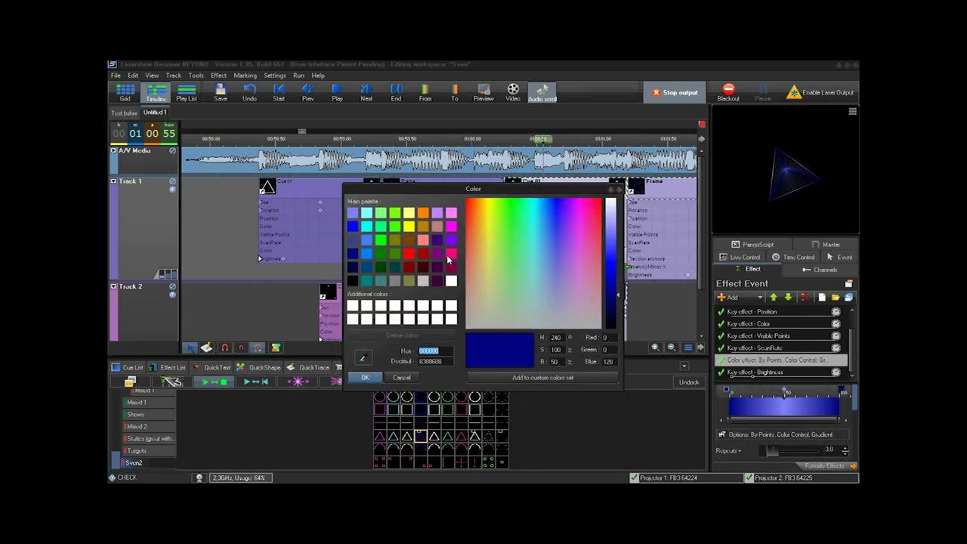
click(450, 254)
click(365, 376)
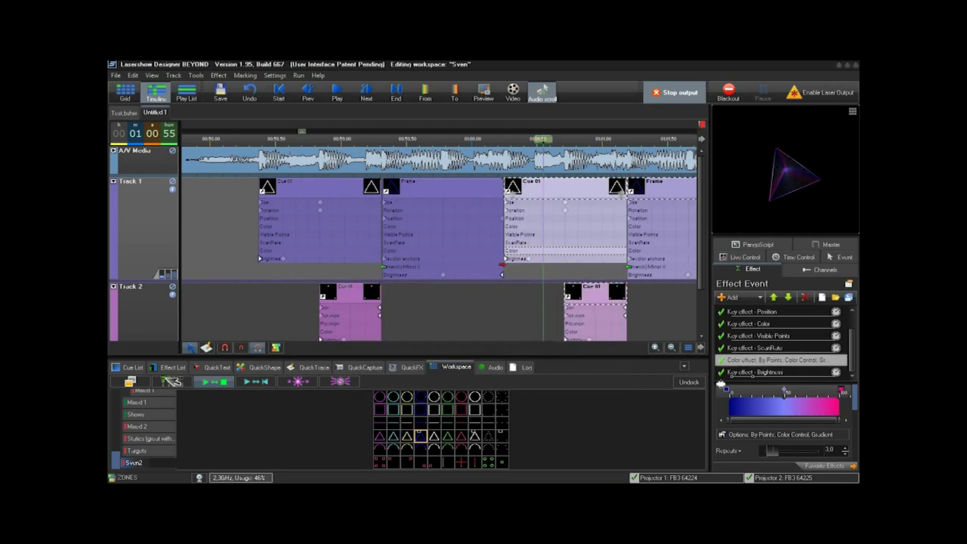
Step: Set the copied triangle gradient's start color to pink and its middle color to light pink FF80FF
double_click(726, 392)
click(450, 255)
click(364, 377)
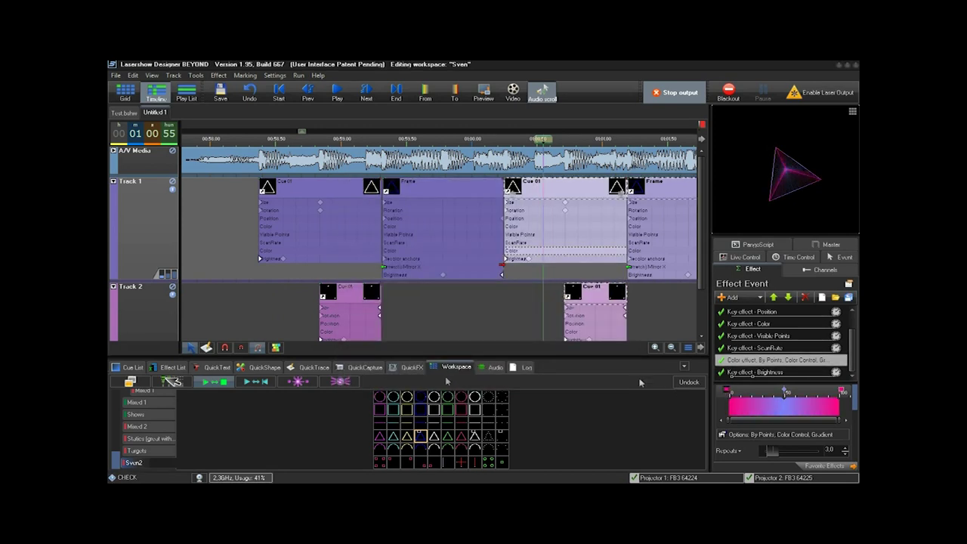
double_click(785, 392)
click(451, 213)
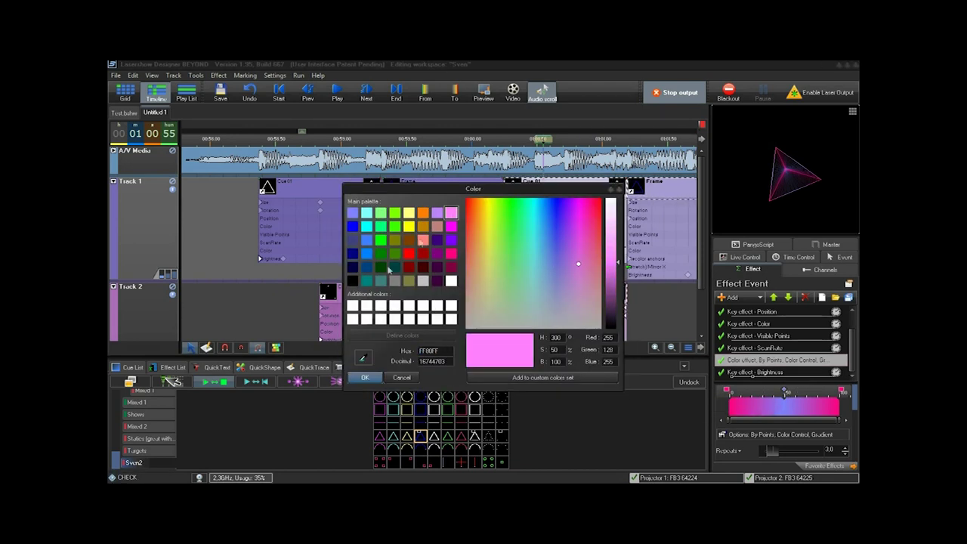
click(365, 376)
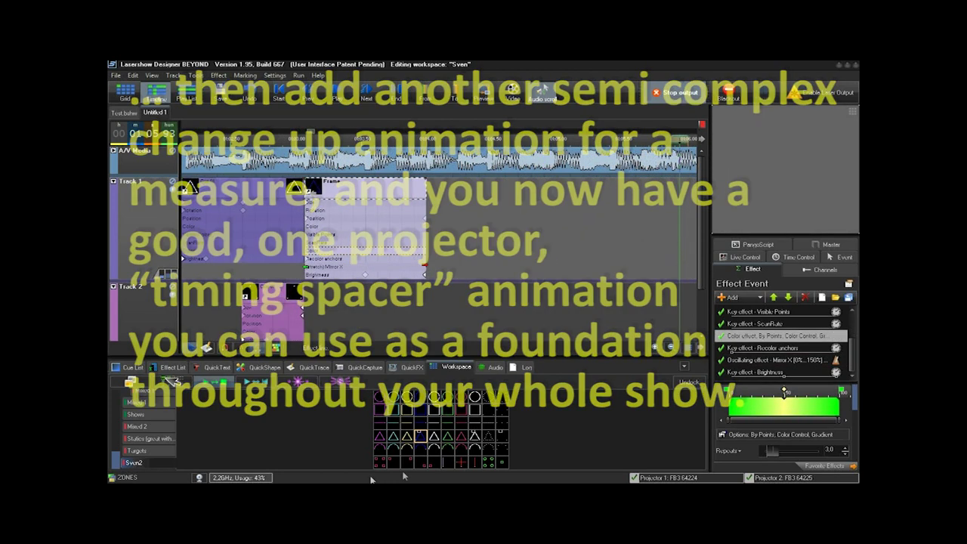
Step: Place the pink square cue on Track 1 from 01:04.00 to 01:05.87 and move its Rotation and Position keys to 01:04.36
click(392, 461)
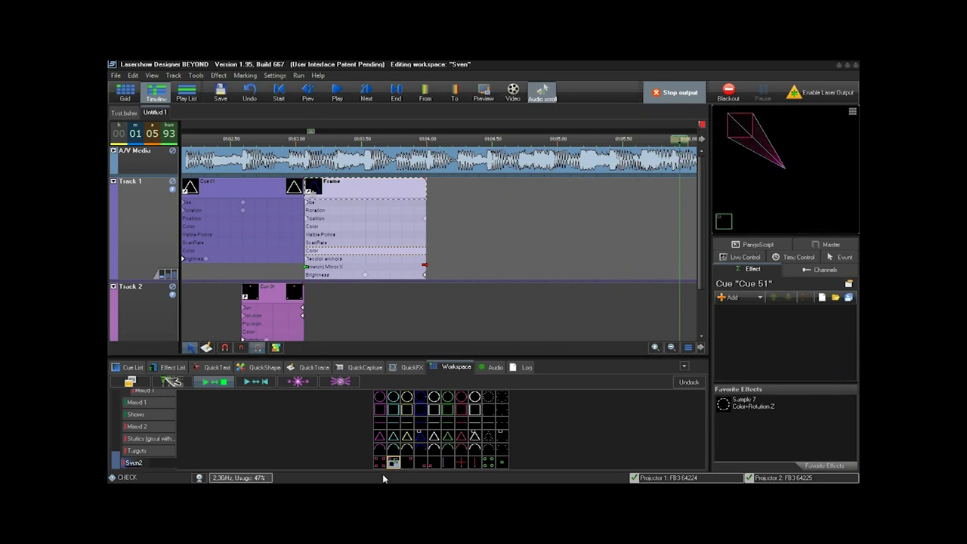
click(393, 464)
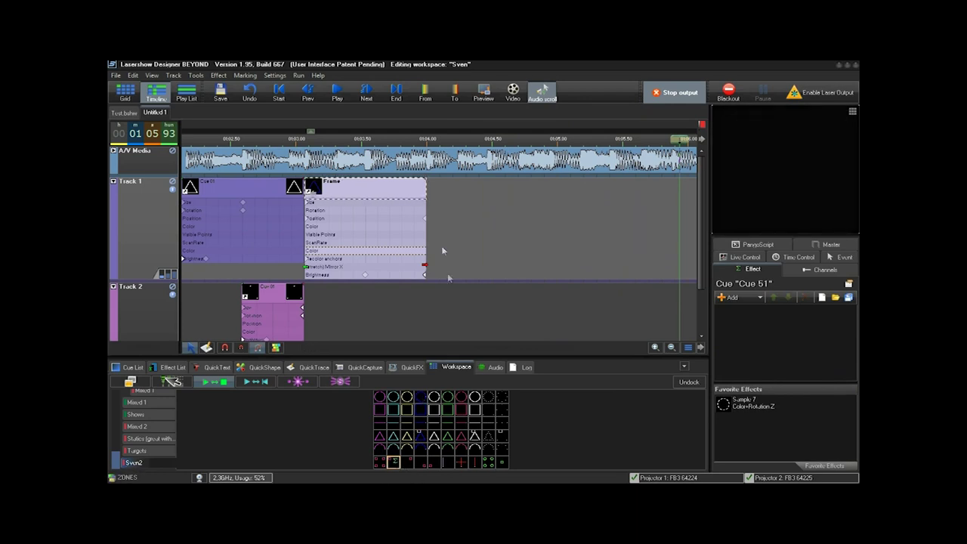
drag(392, 462, 619, 189)
click(446, 190)
drag(446, 142, 488, 131)
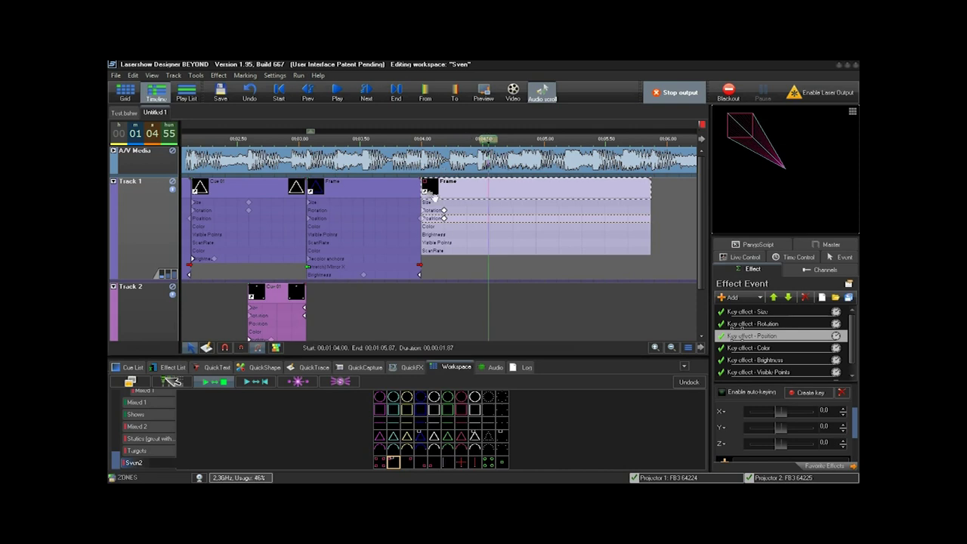
drag(444, 211, 467, 212)
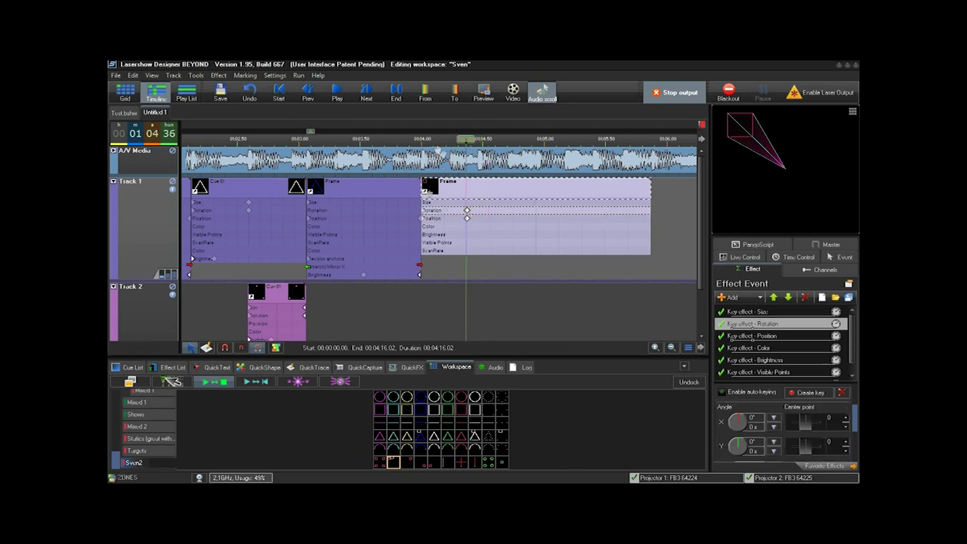
Step: Paste a copy of the square event on Track 2 and shift it to start at 01:04.46
drag(469, 139, 496, 139)
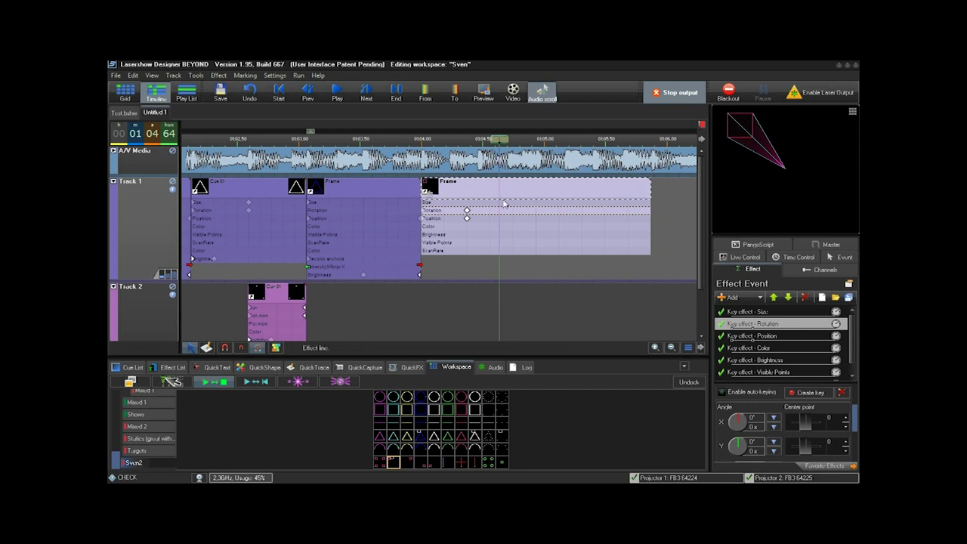
click(502, 300)
key(ctrl+v)
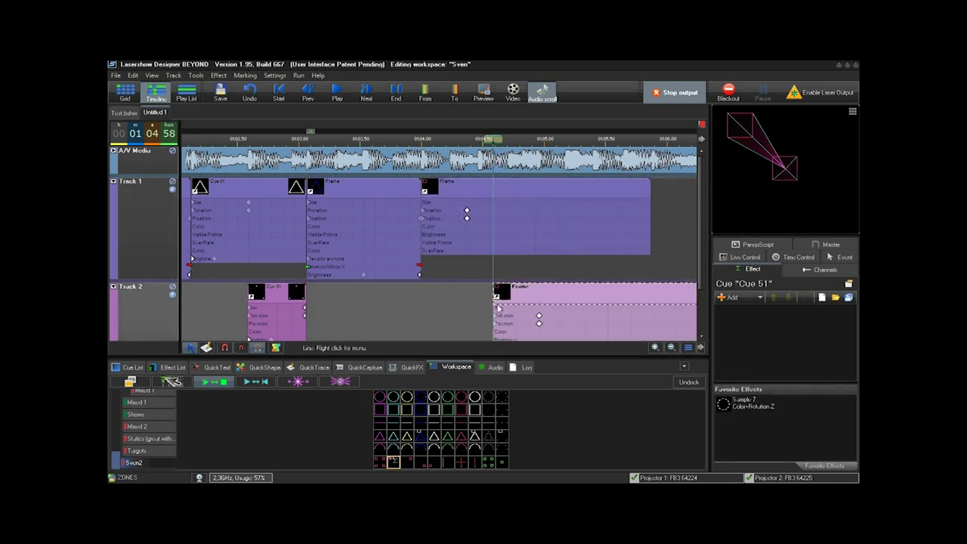
drag(541, 295, 526, 294)
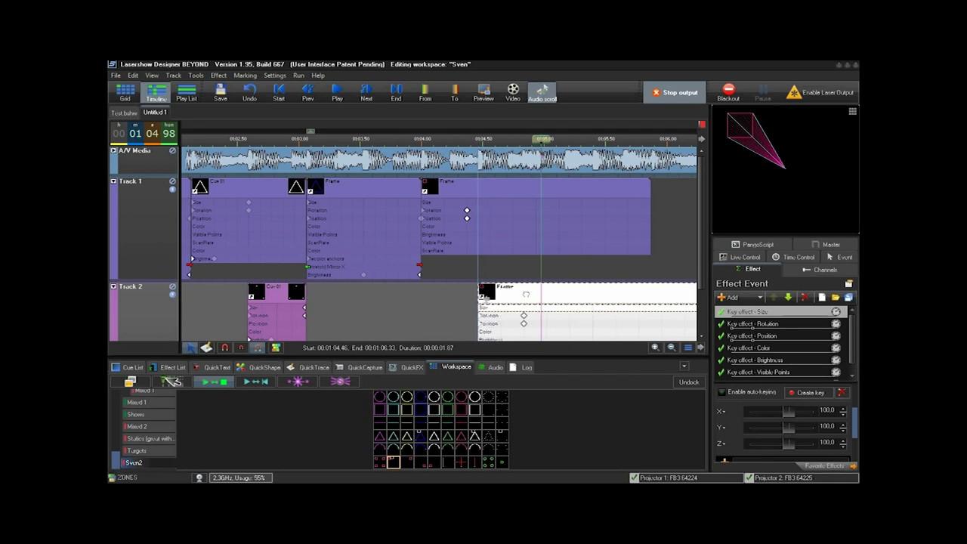
click(467, 217)
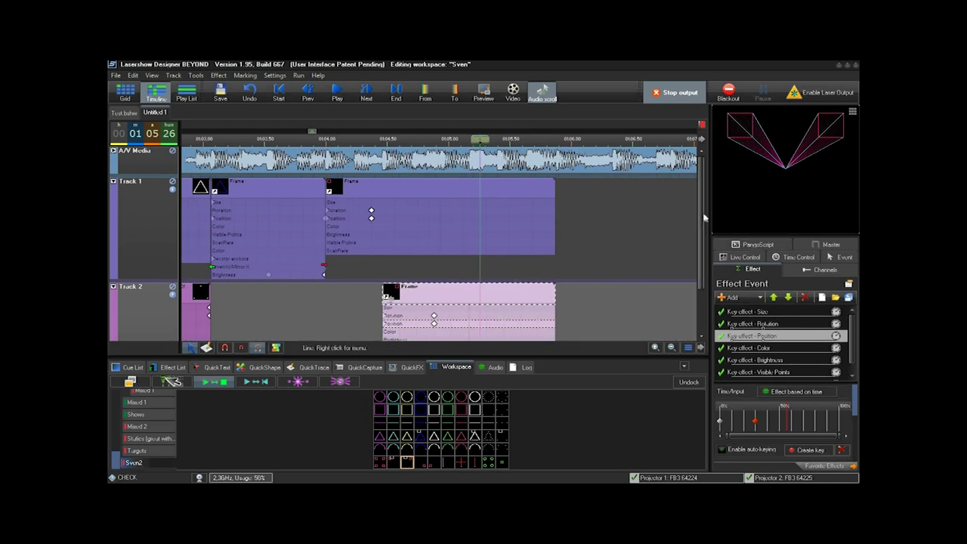
Step: Paste another square event on Track 3 starting at 01:05.18
drag(700, 217, 700, 280)
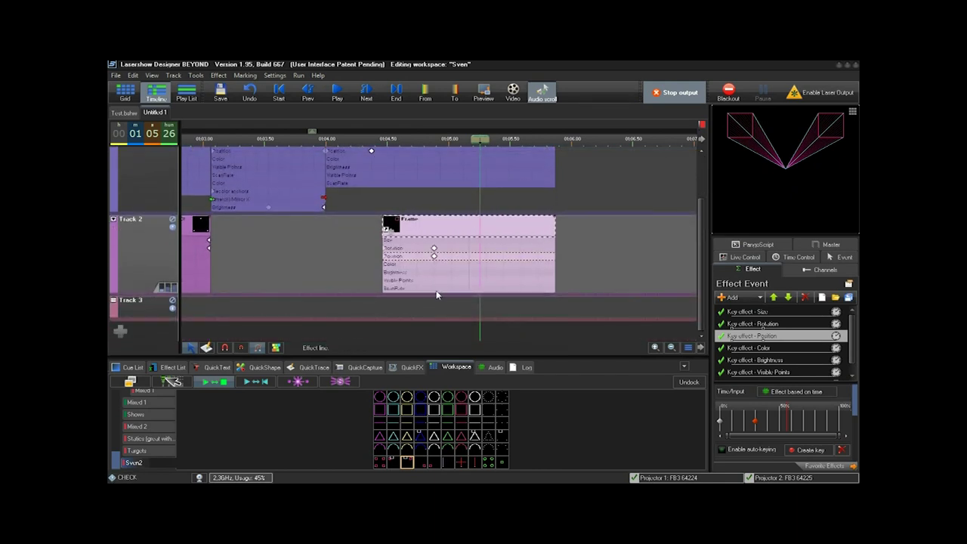
click(471, 308)
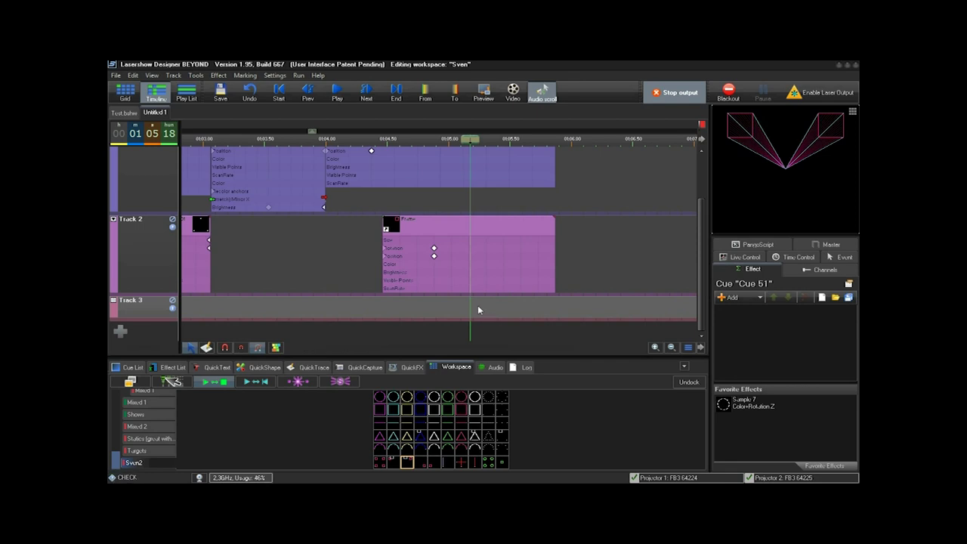
key(ctrl+v)
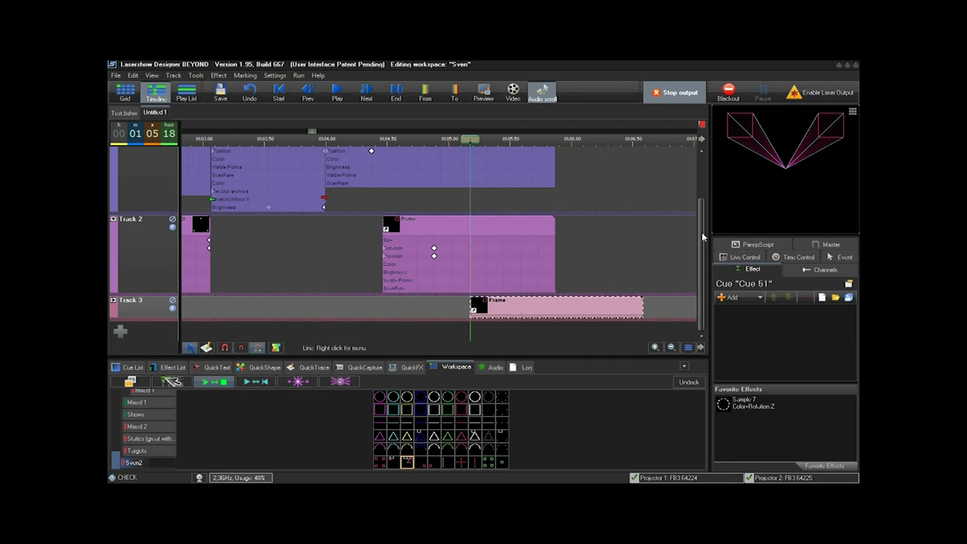
Step: Move the Track 3 square event to start on the beat at about 01:05.39
scroll(703, 189, up, 3)
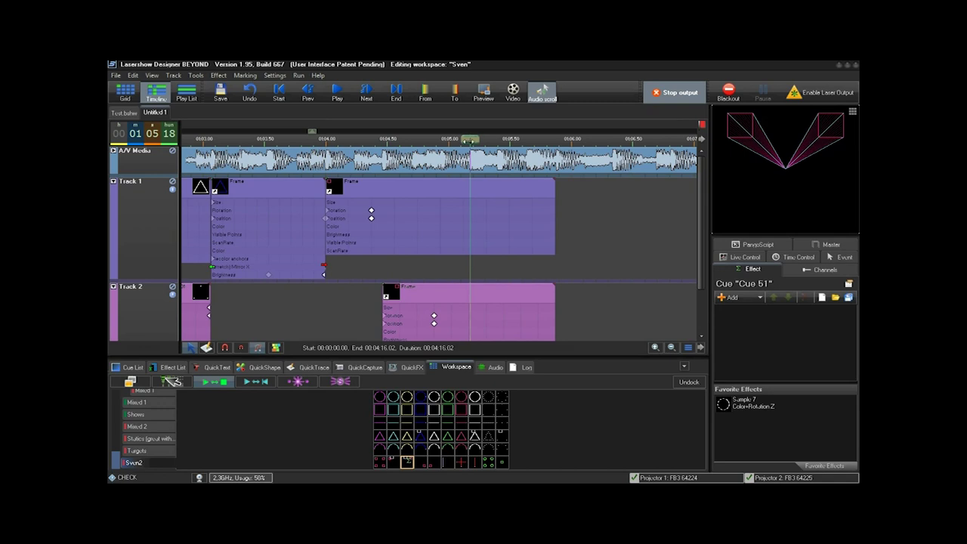
drag(471, 139, 495, 138)
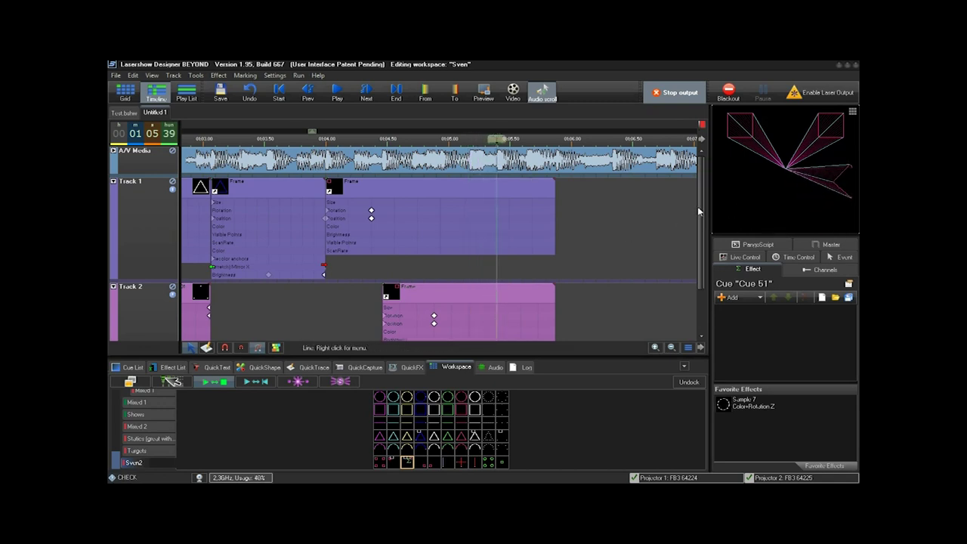
drag(701, 211, 702, 262)
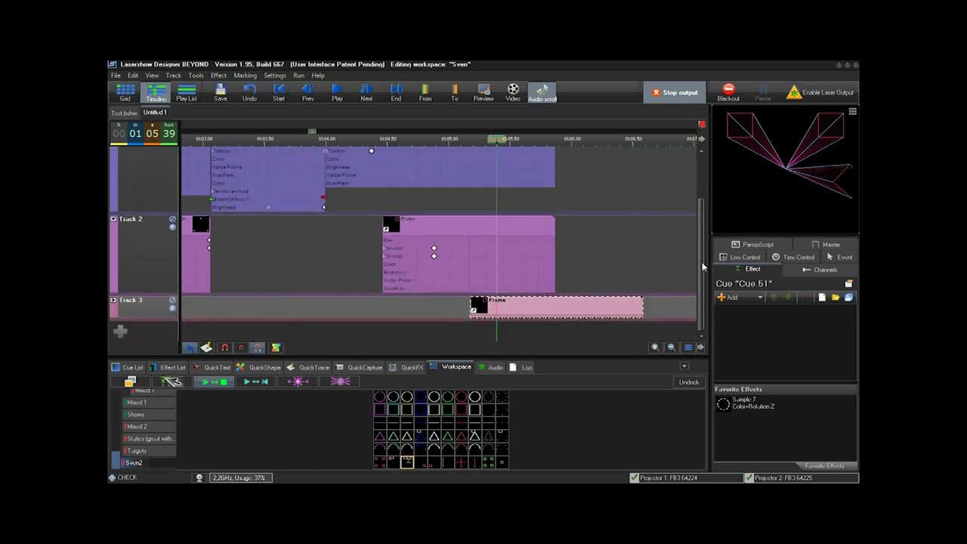
click(495, 306)
drag(496, 306, 518, 307)
drag(701, 296, 702, 287)
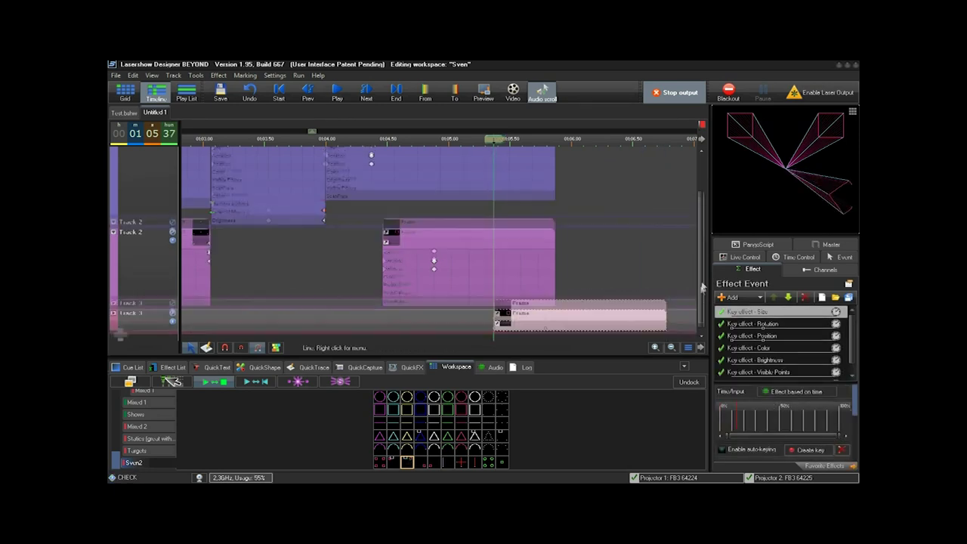
Step: Collapse Tracks 1 and 2 and shift the Track 3 square event to start at 01:04.93
scroll(702, 287, up, 3)
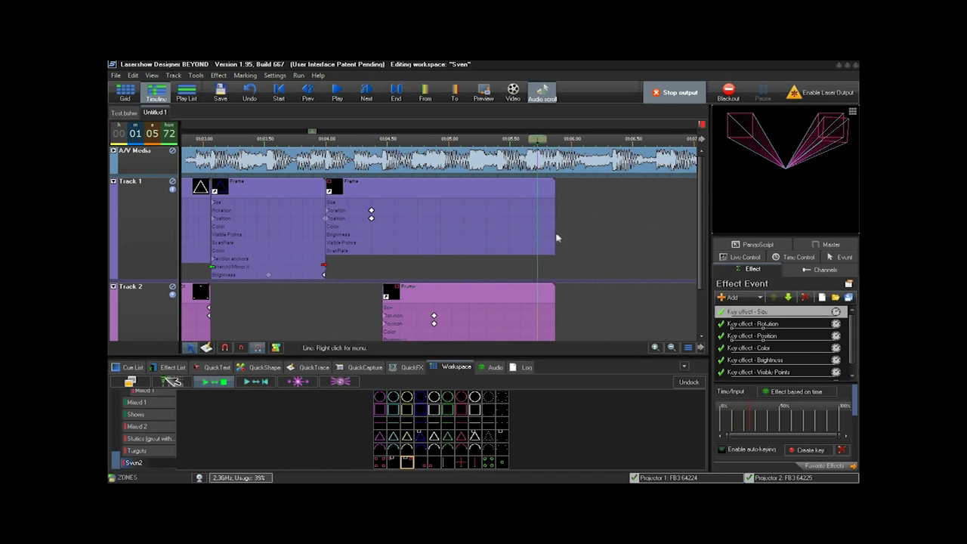
click(113, 182)
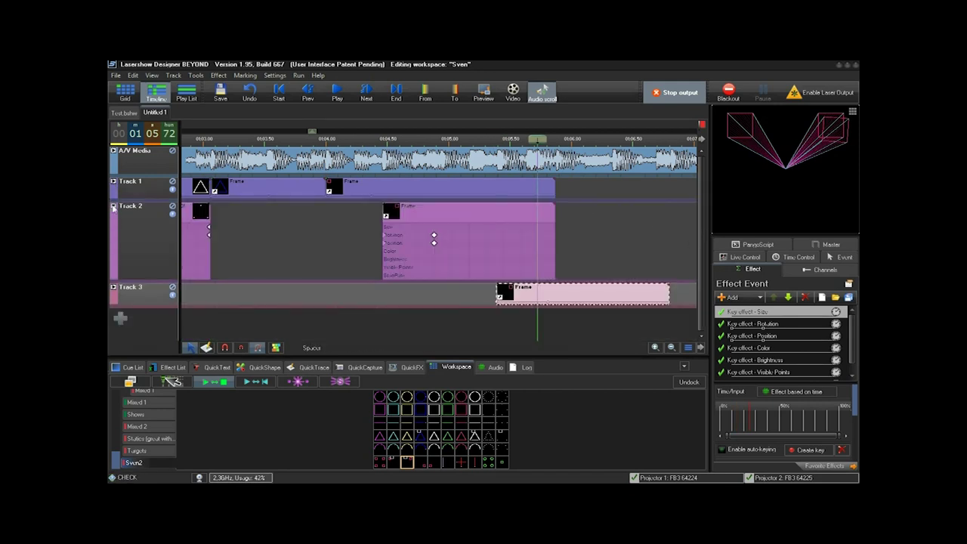
click(114, 206)
drag(528, 238, 534, 237)
mouse_move(466, 229)
mouse_down()
mouse_move(420, 229)
mouse_move(477, 230)
mouse_up()
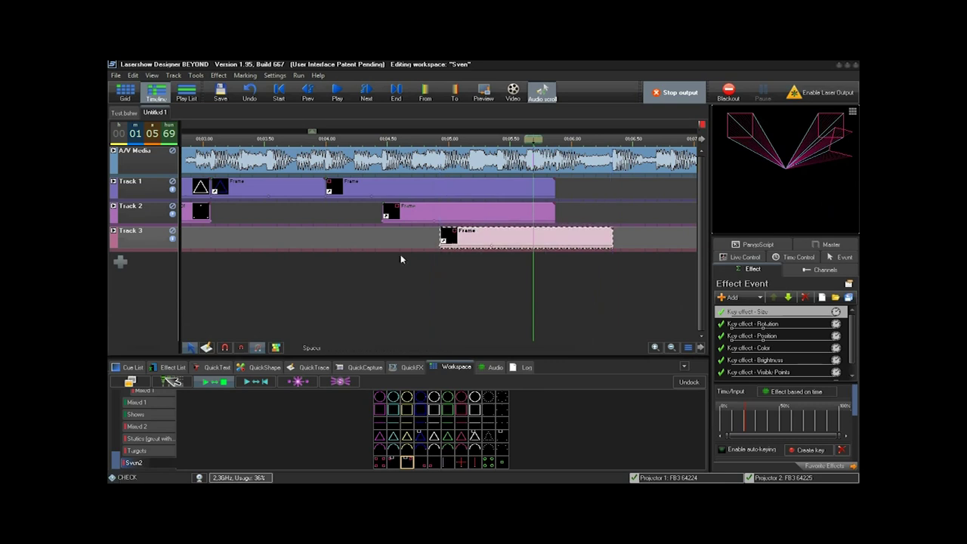
Step: Add a fourth laser track and trim the Track 3 square event to end at 01:05.87
click(121, 261)
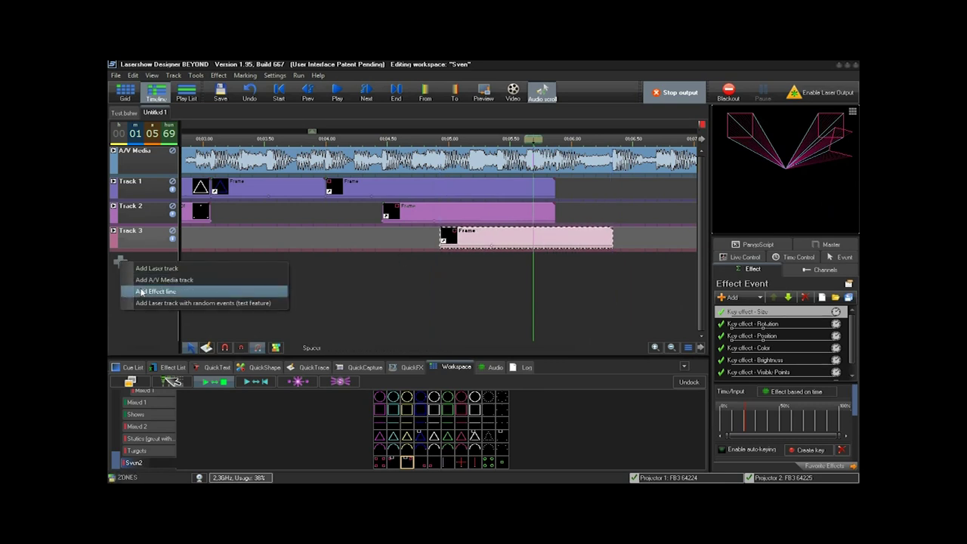
click(159, 268)
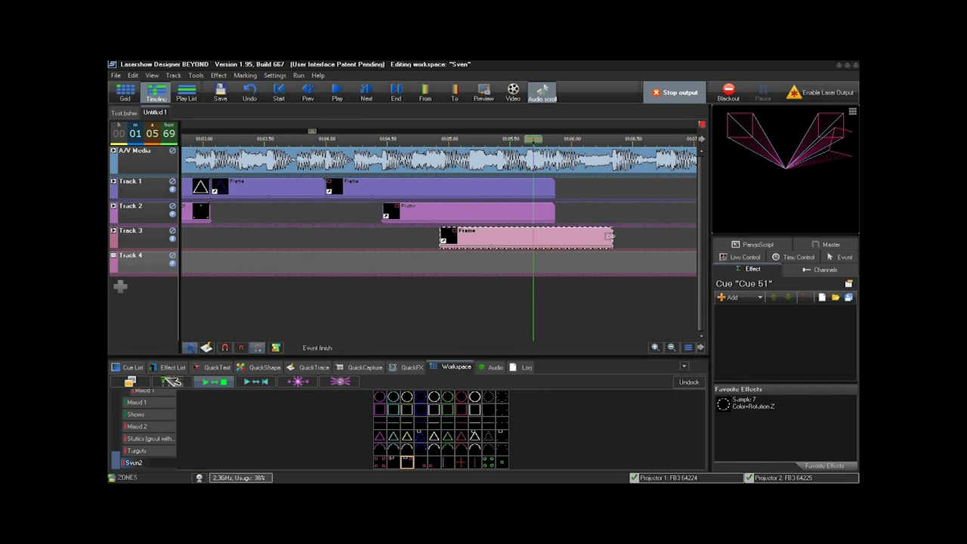
drag(610, 236, 555, 235)
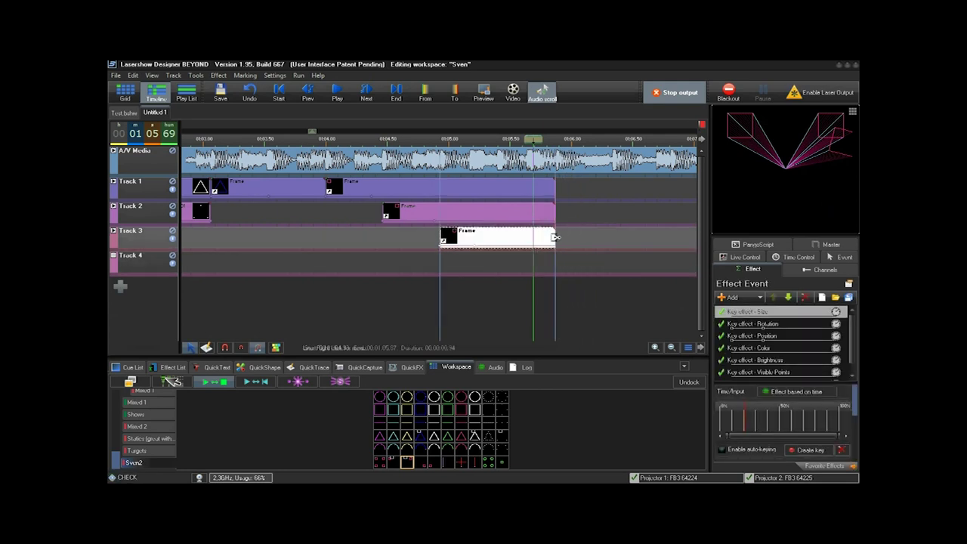
Step: Paste a copy of the Track 3 square event on Track 4, starting at about 01:05.39 and trimmed to end at 01:05.87
click(479, 210)
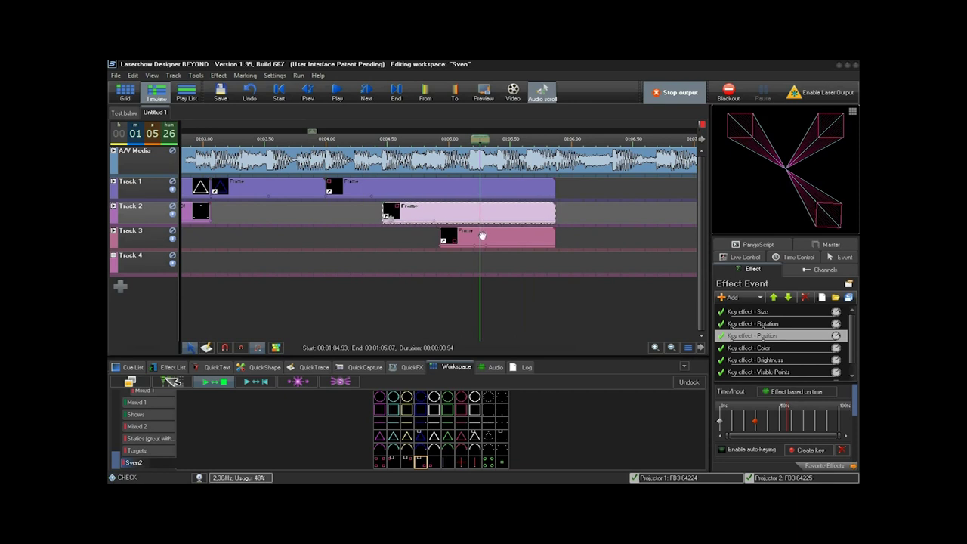
click(485, 242)
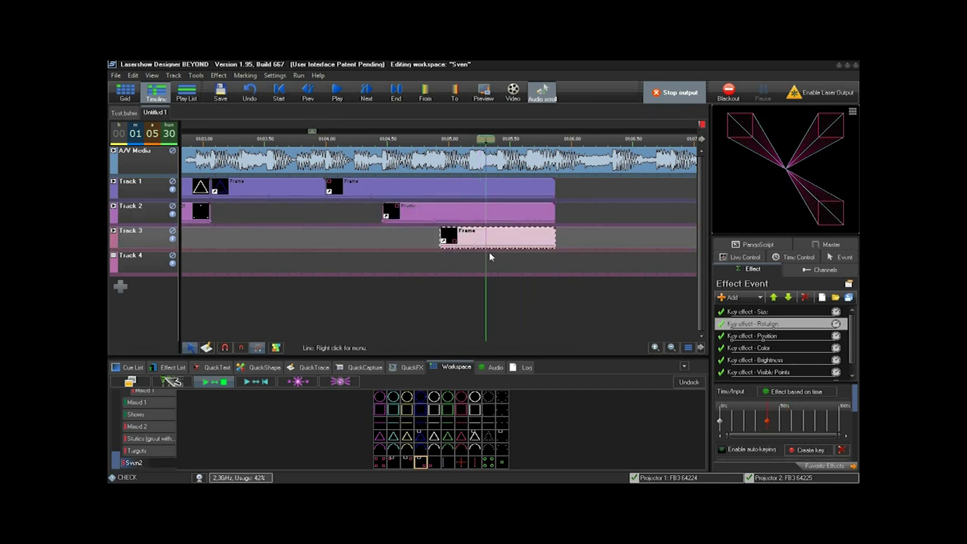
click(509, 263)
key(ctrl+v)
drag(562, 262, 547, 256)
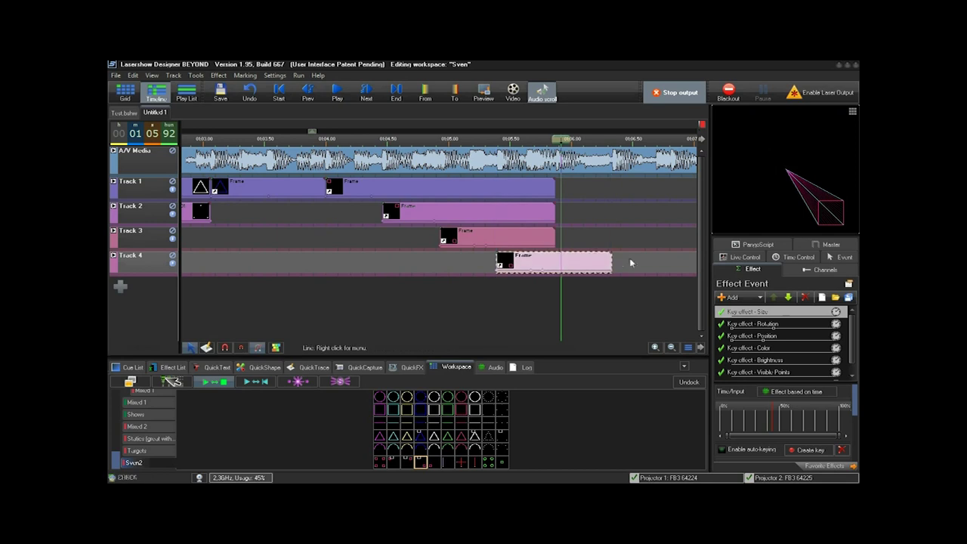
drag(608, 262, 555, 263)
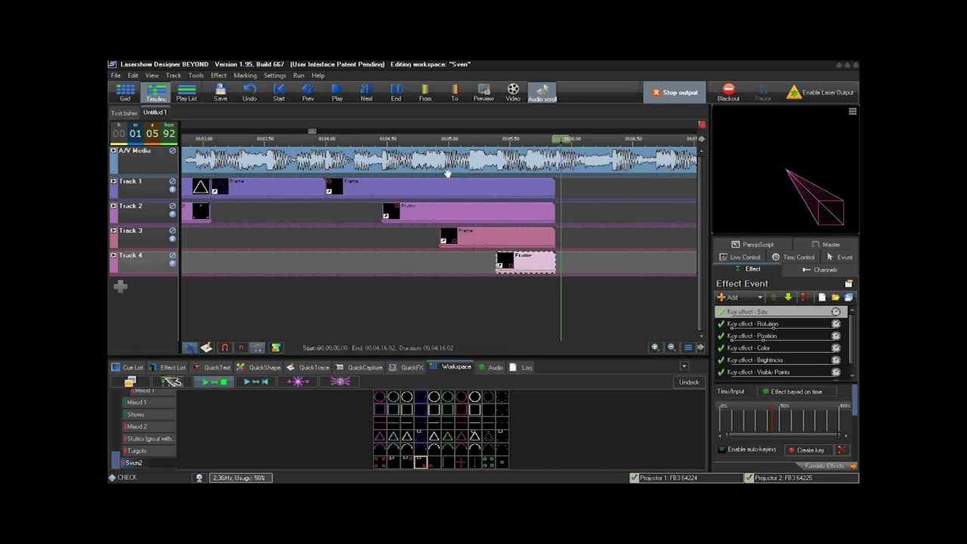
Step: Replace the Track 4 event's frame with the fifth cue in the lowest visible row of the workspace grid
drag(559, 141, 514, 140)
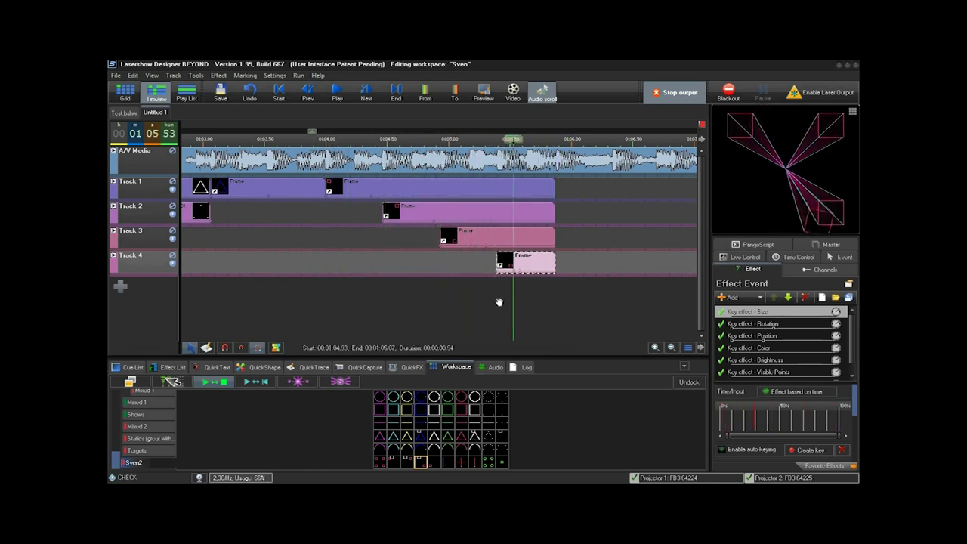
click(436, 464)
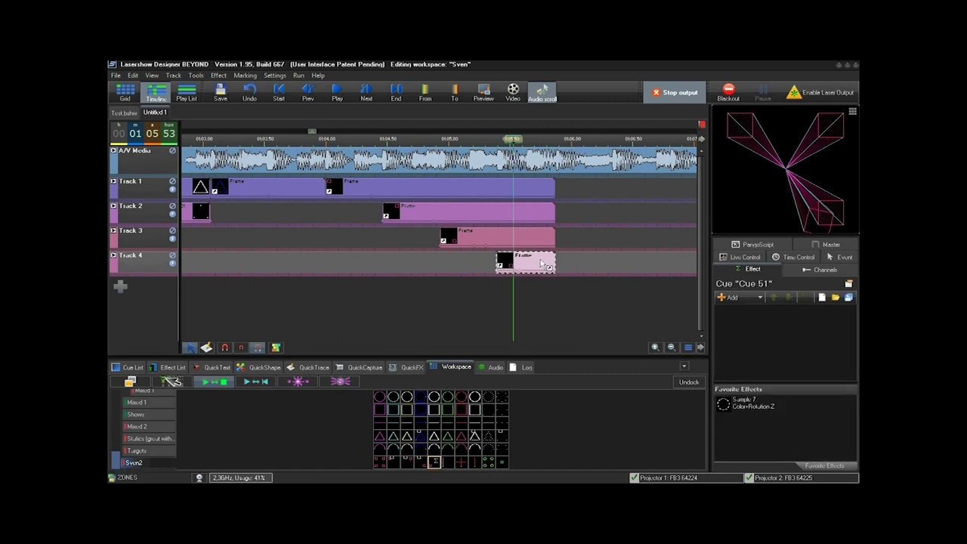
drag(542, 263, 540, 261)
Step: Copy all triangle and square events on Tracks 1 to 4 and paste them after the originals, starting at about 01:06.16
mouse_move(518, 141)
mouse_down()
mouse_move(492, 140)
mouse_move(531, 131)
mouse_up()
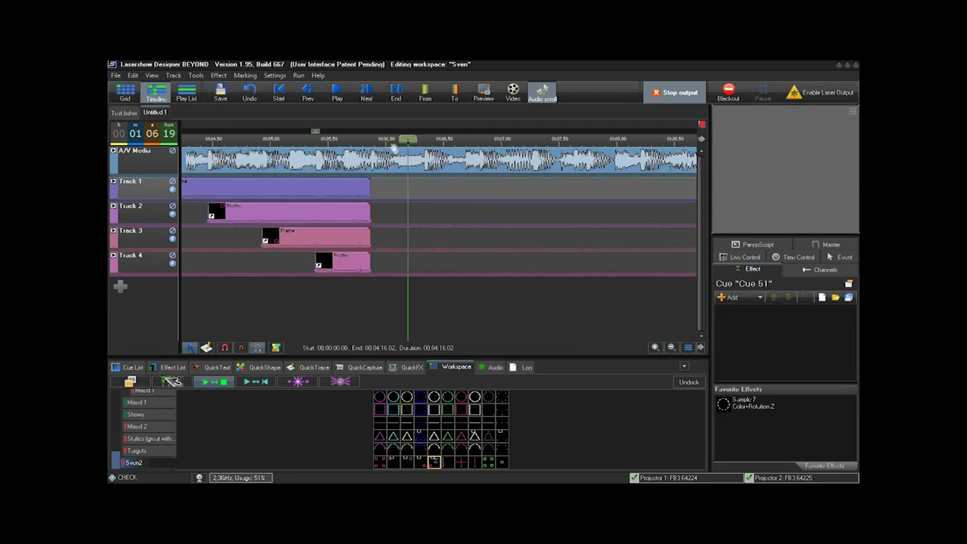
drag(371, 140, 376, 108)
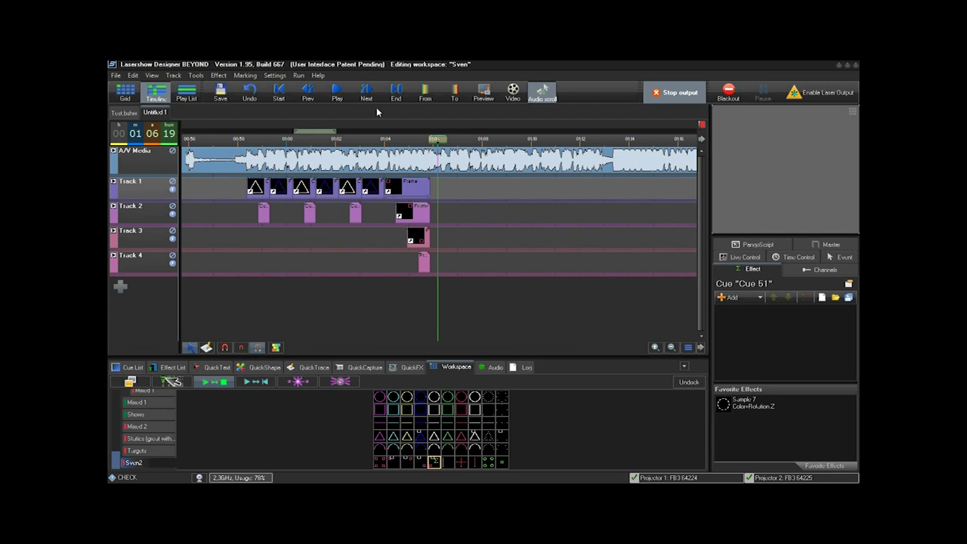
drag(234, 187, 444, 259)
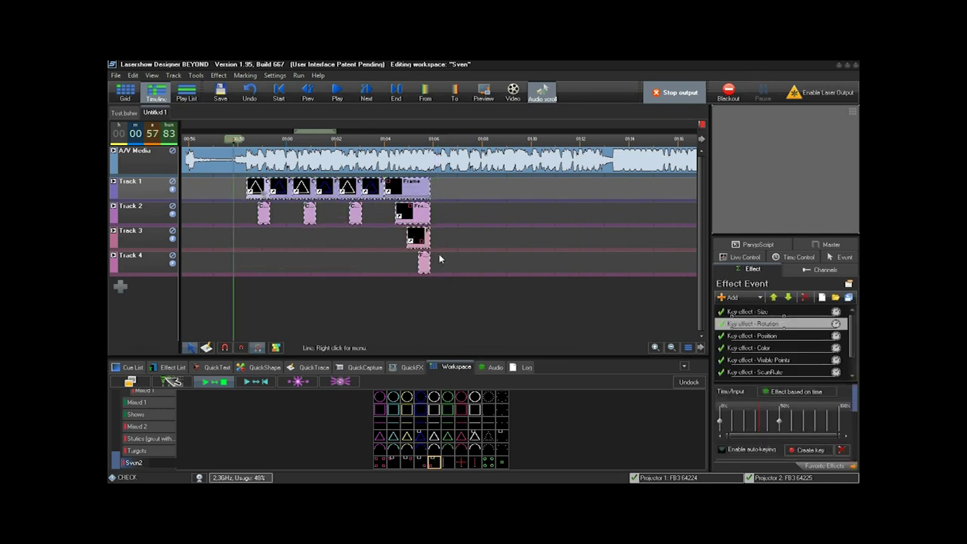
click(453, 184)
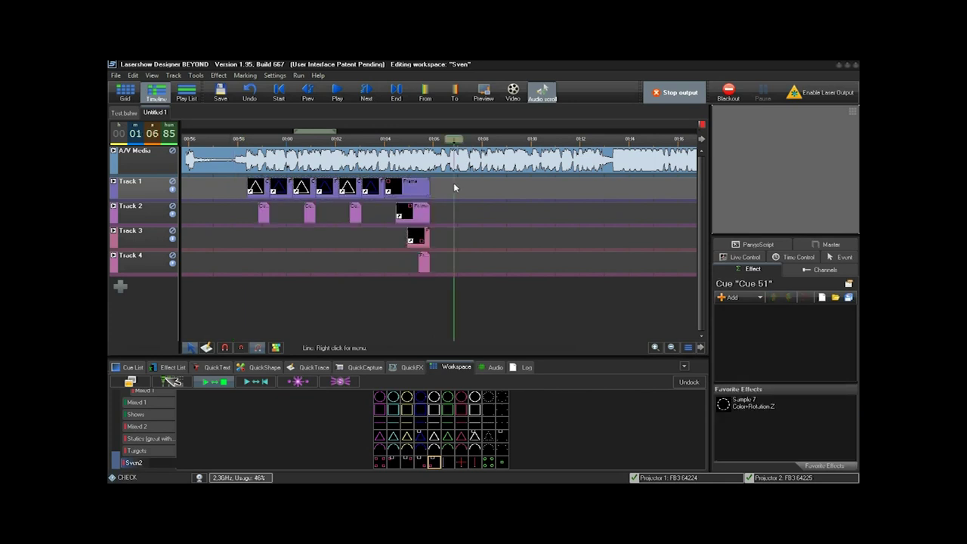
key(ctrl+v)
drag(462, 186, 446, 186)
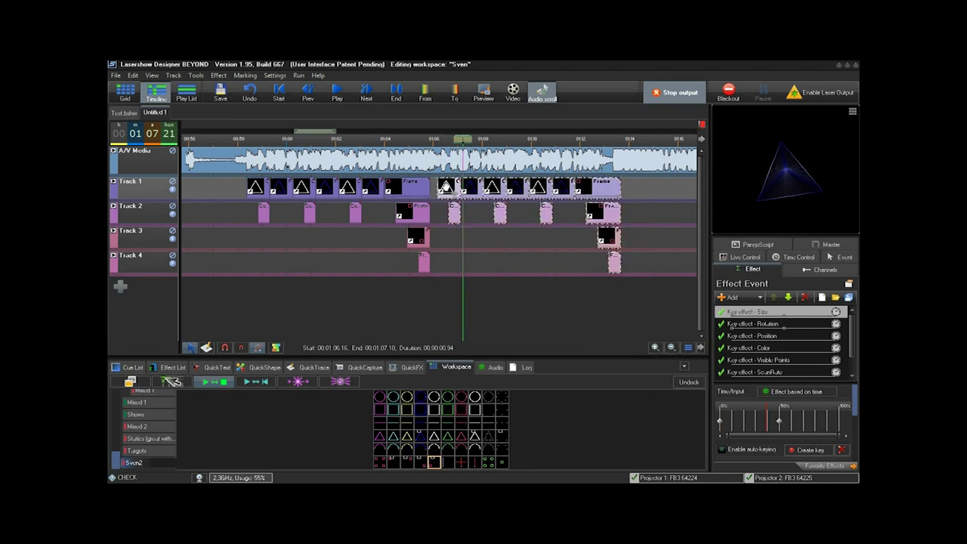
Step: Shift the pasted event group to start at 01:05.88, directly after the original events, and check its end
click(432, 140)
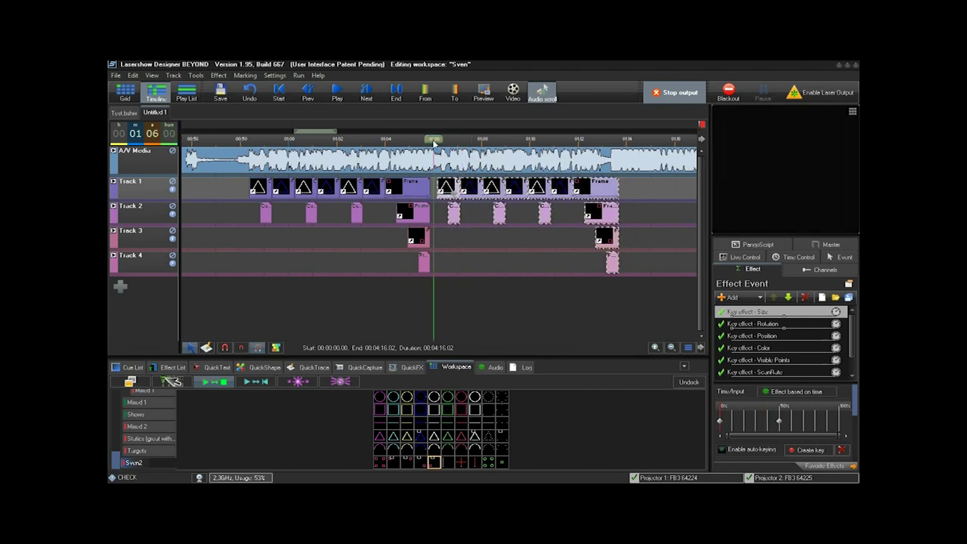
scroll(452, 141, up, 10)
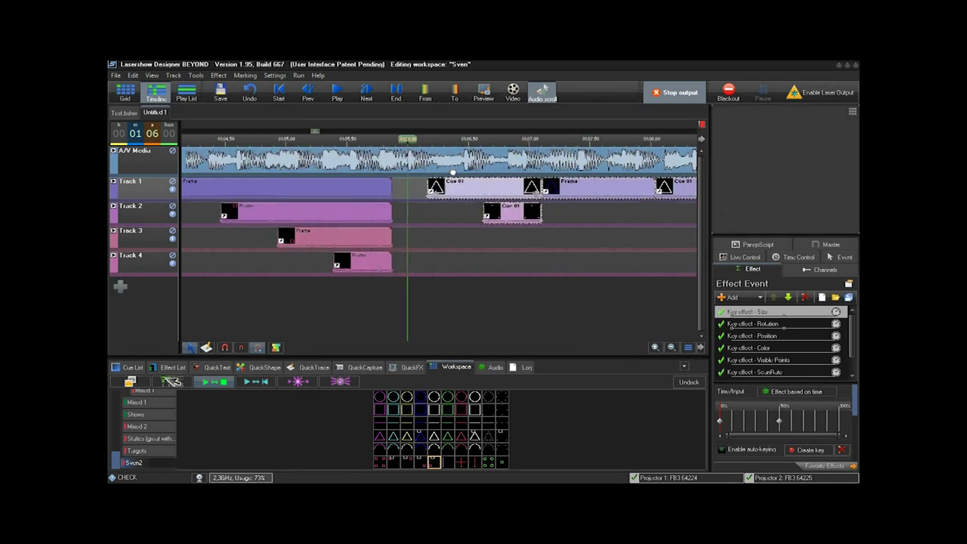
drag(452, 187, 424, 189)
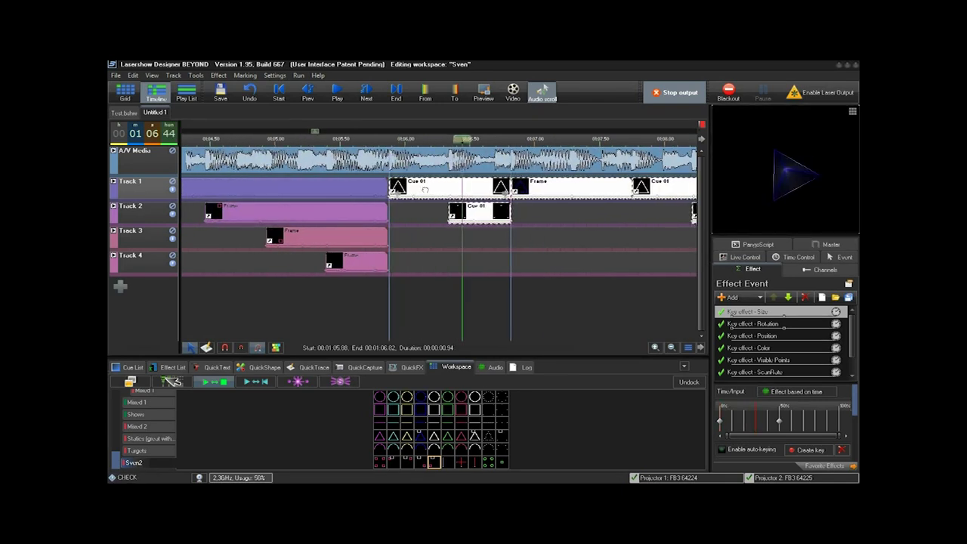
click(425, 150)
drag(447, 140, 557, 124)
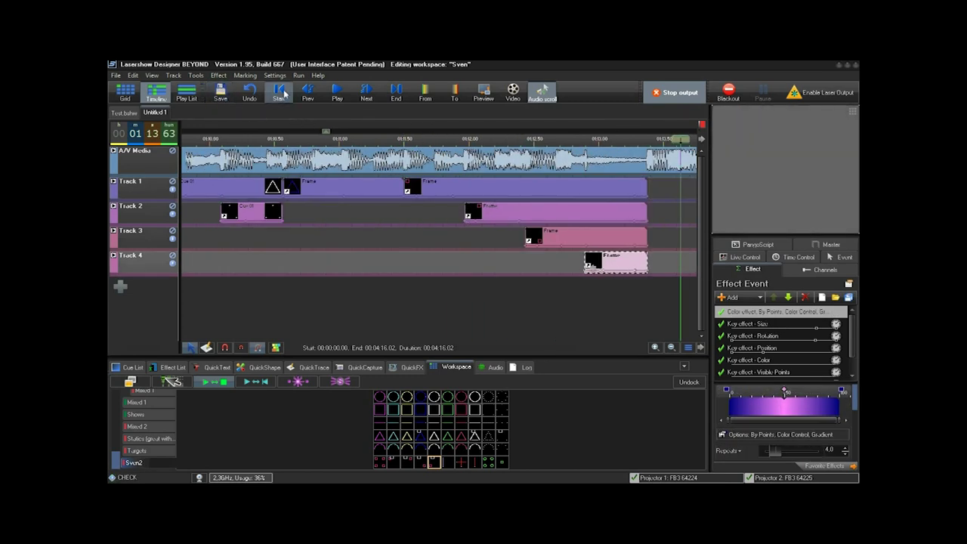
Step: Play the show from 00:58.37 in the Enhanced Reality Preview, stopping after the last events and closing the preview
click(281, 93)
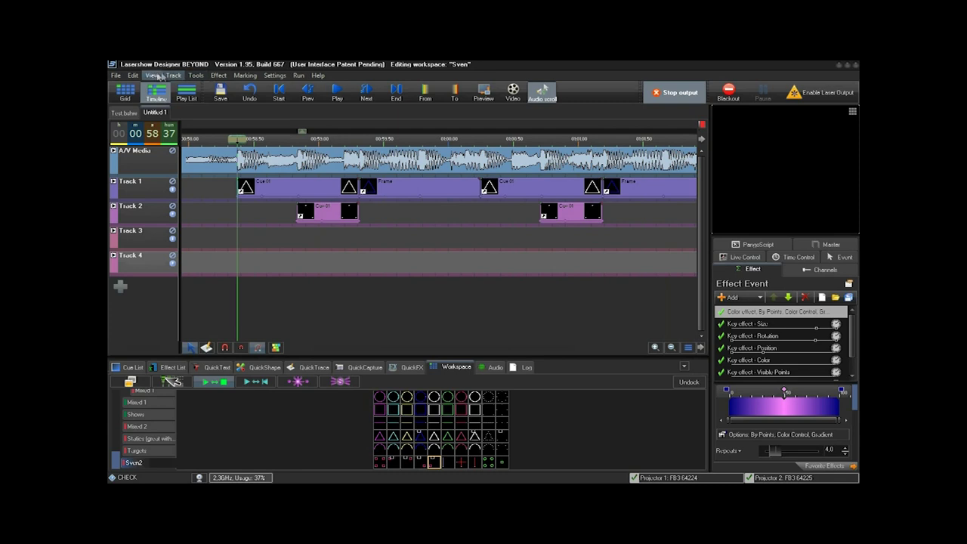
click(154, 76)
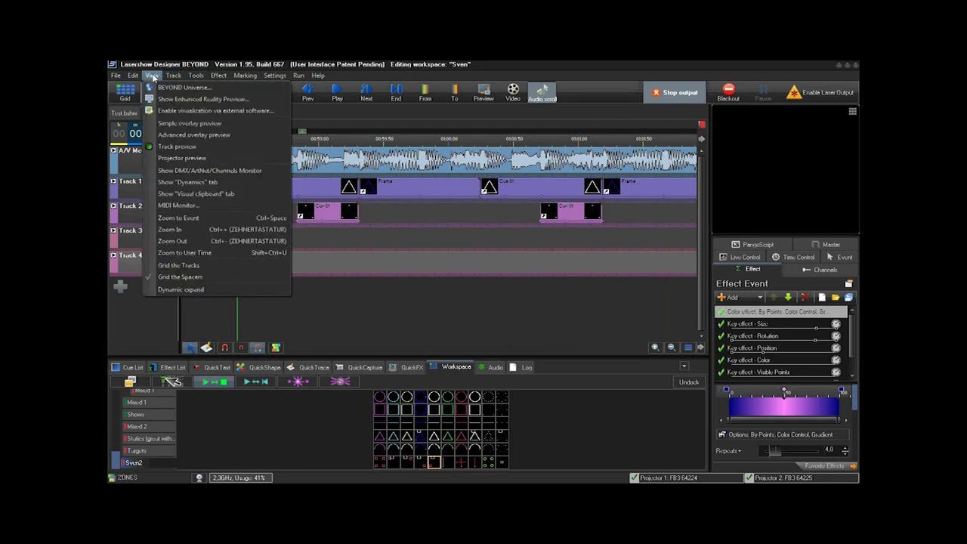
click(202, 99)
click(337, 91)
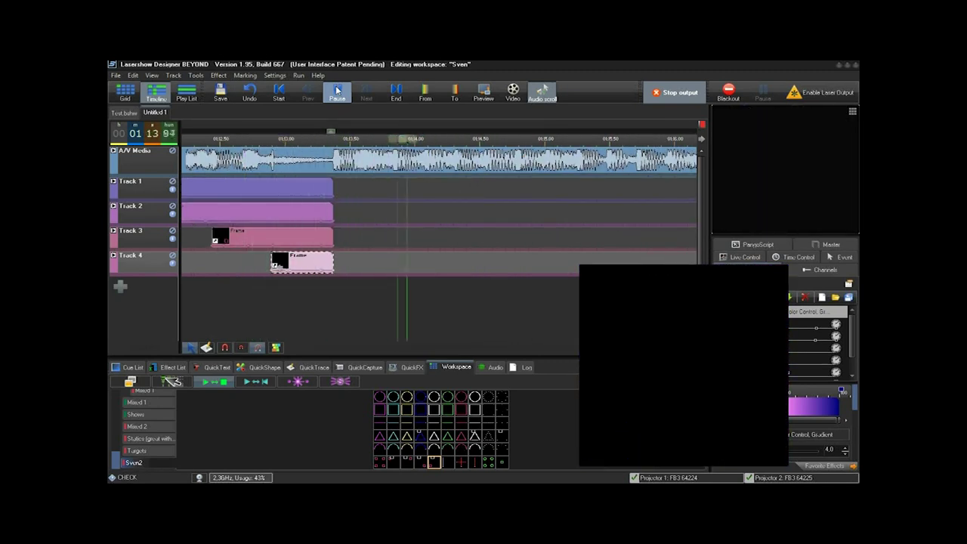
click(337, 92)
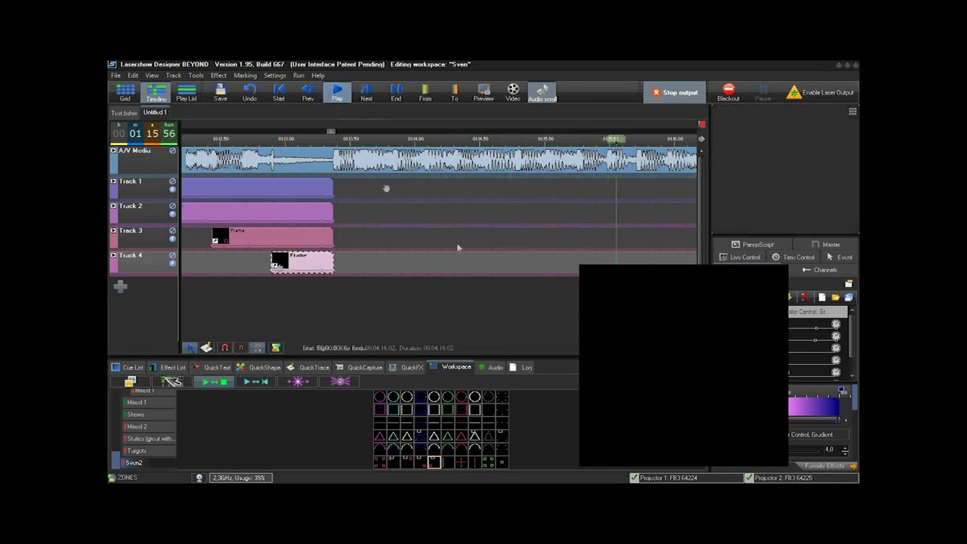
mouse_move(782, 271)
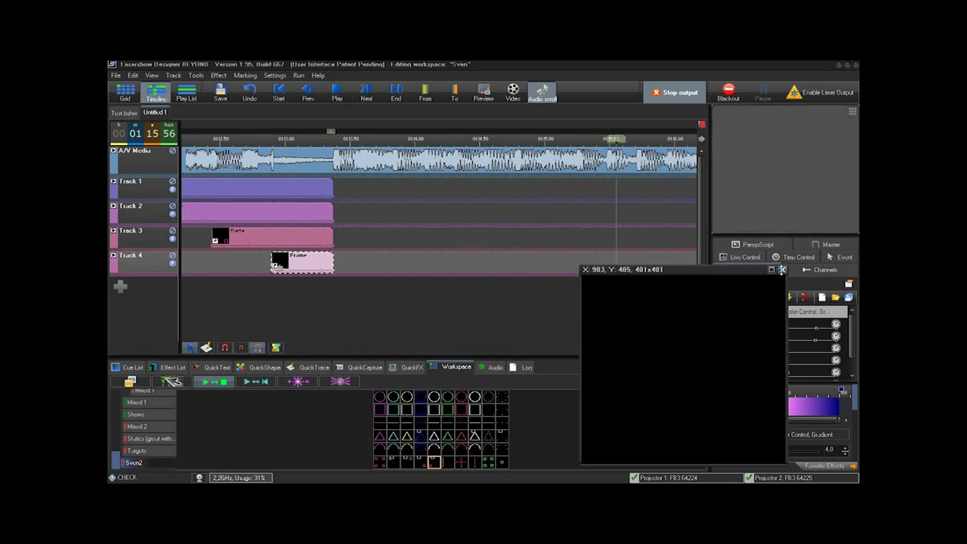
click(783, 270)
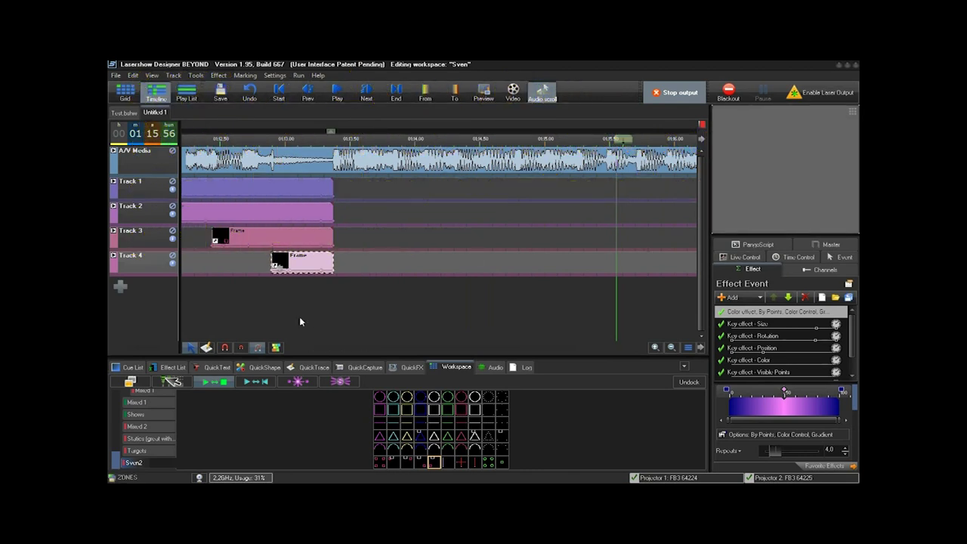
Step: Save the show as a BEYOND Show file named "Beyond Tutorial"
click(116, 76)
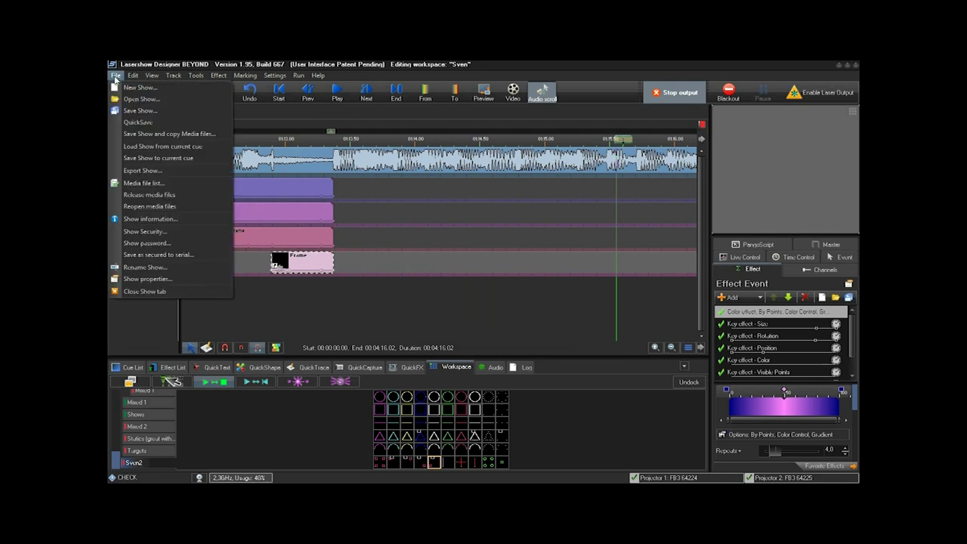
click(138, 111)
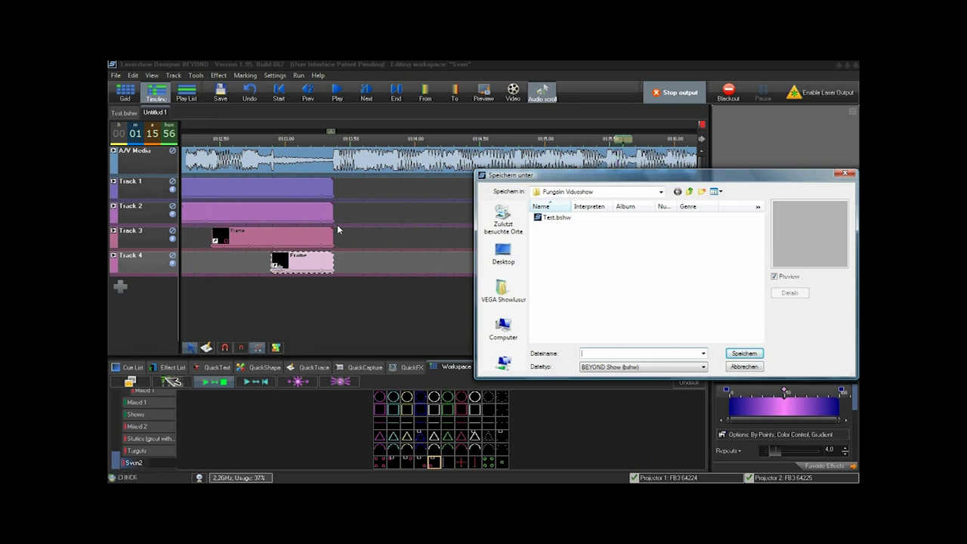
text(B)
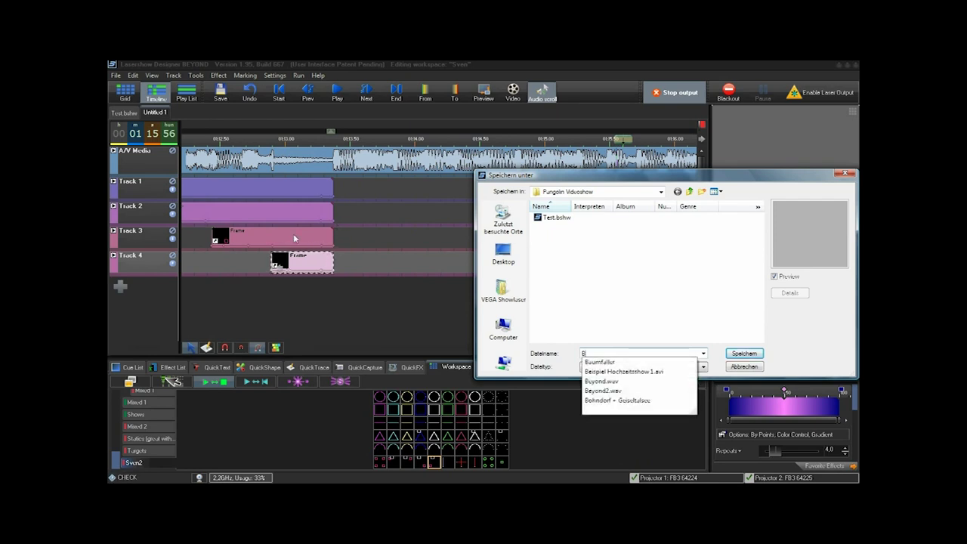
text(eyond Tutorial)
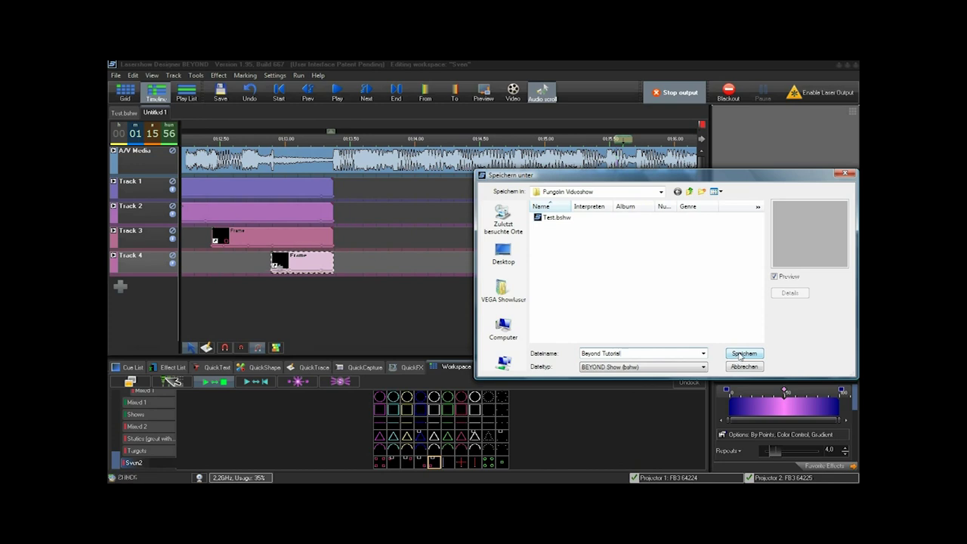
click(741, 354)
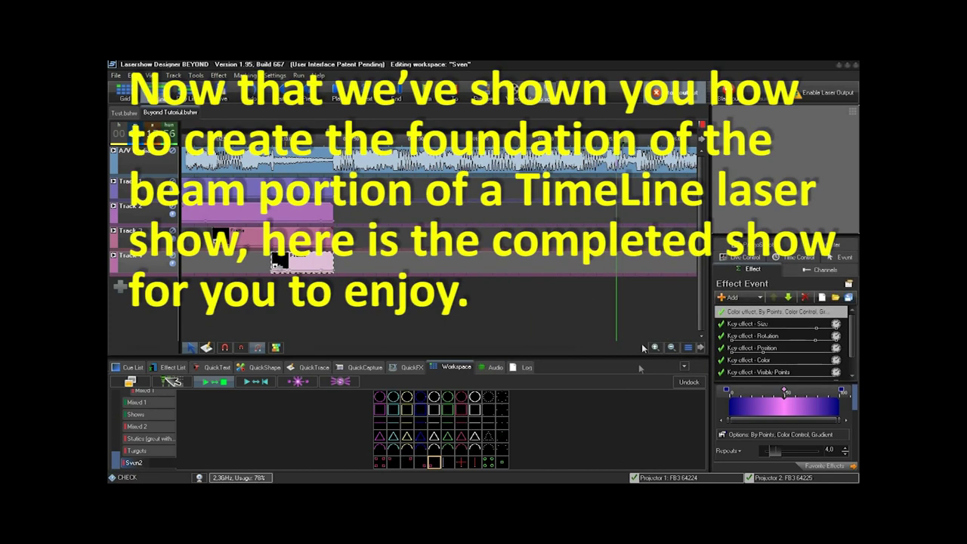